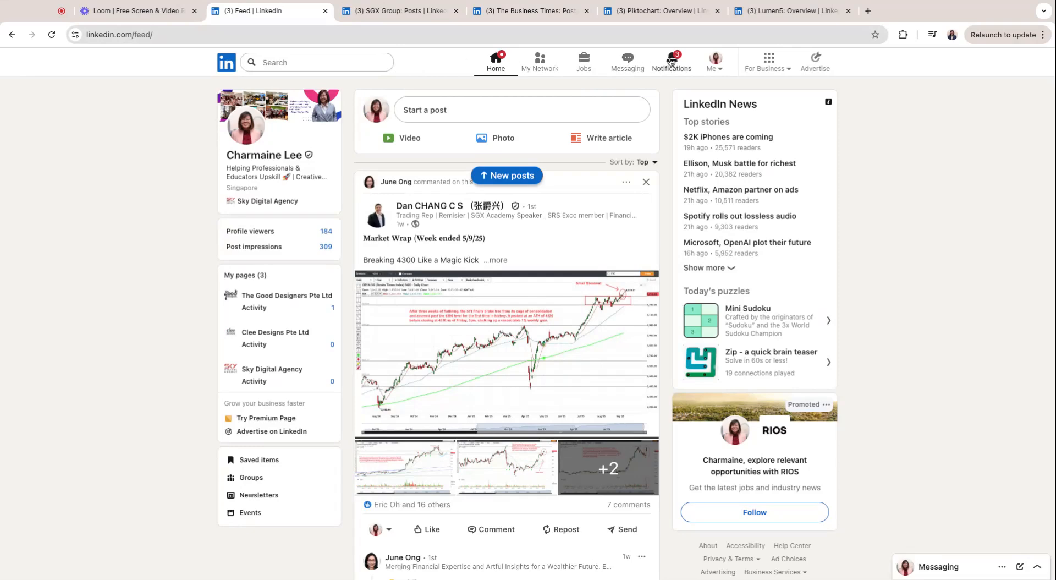
Switch to the '(3) The Business Times: Posts' tab
click(541, 14)
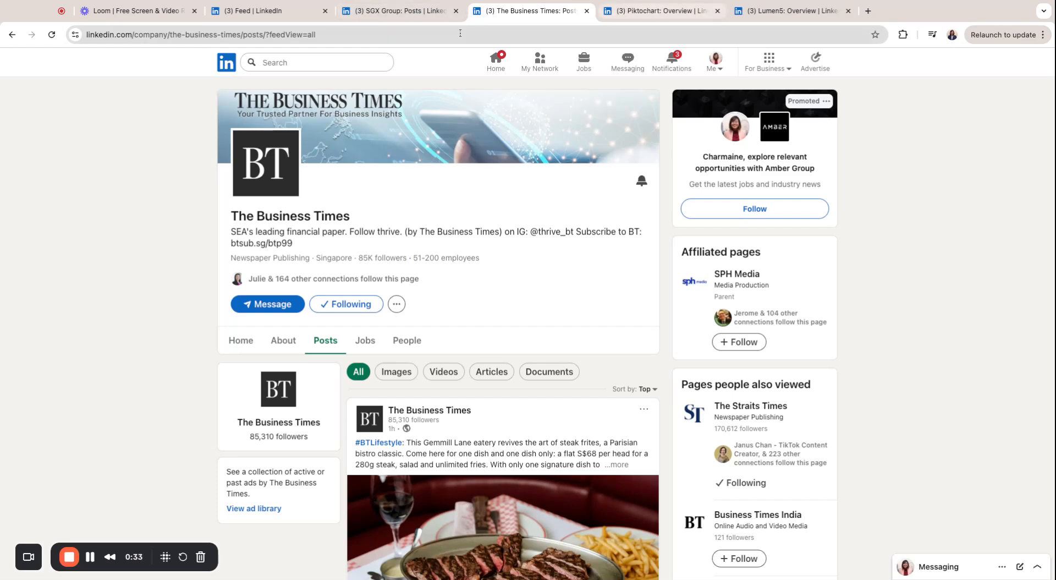
Glance at SGX Group's posts, then scroll The Business Times feed down to the DBS Bank post
click(400, 12)
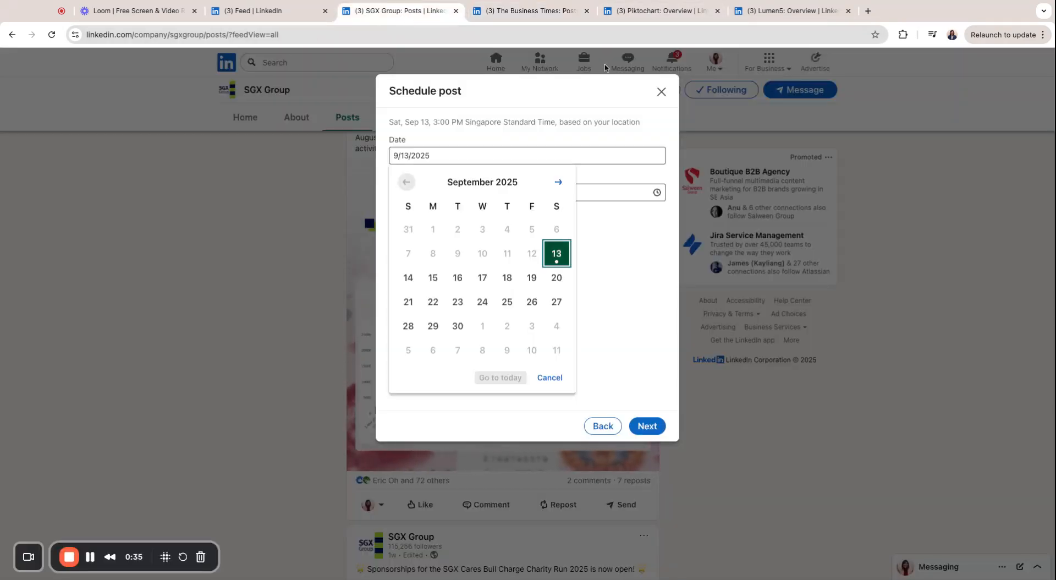
click(509, 11)
scroll(385, 212, down, 2)
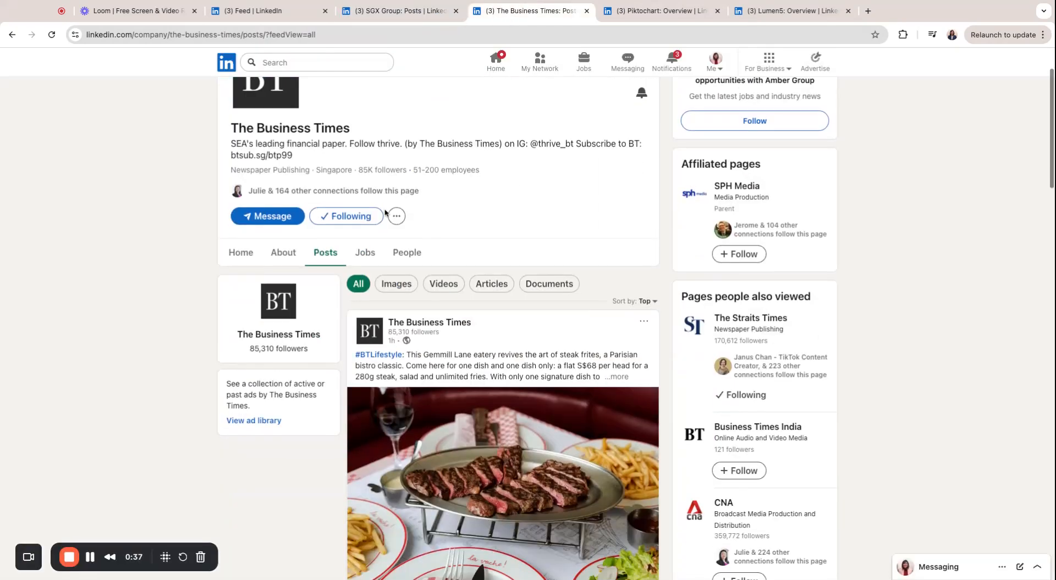
scroll(385, 212, down, 12)
scroll(459, 304, down, 8)
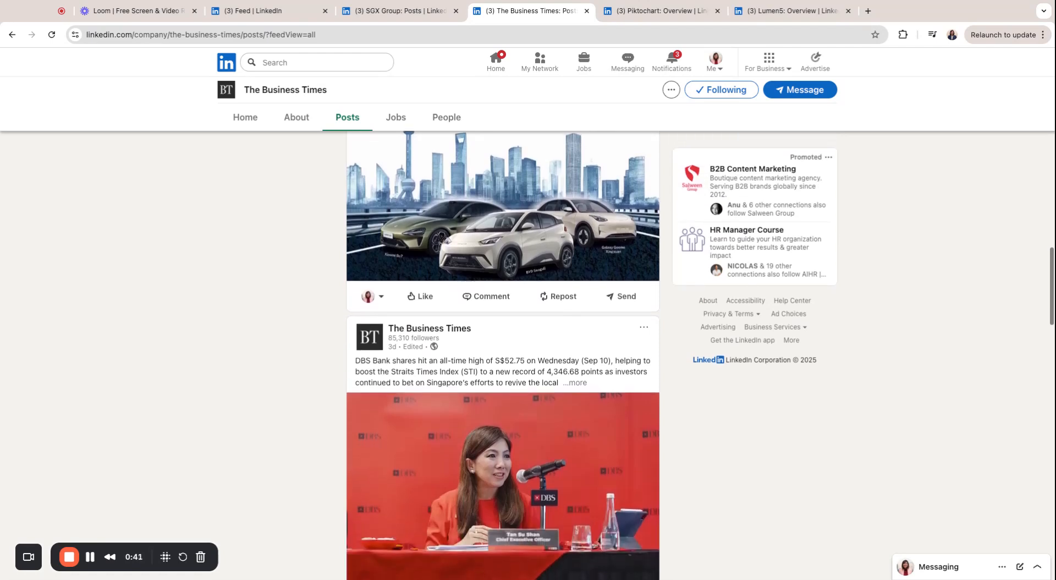
scroll(394, 241, down, 2)
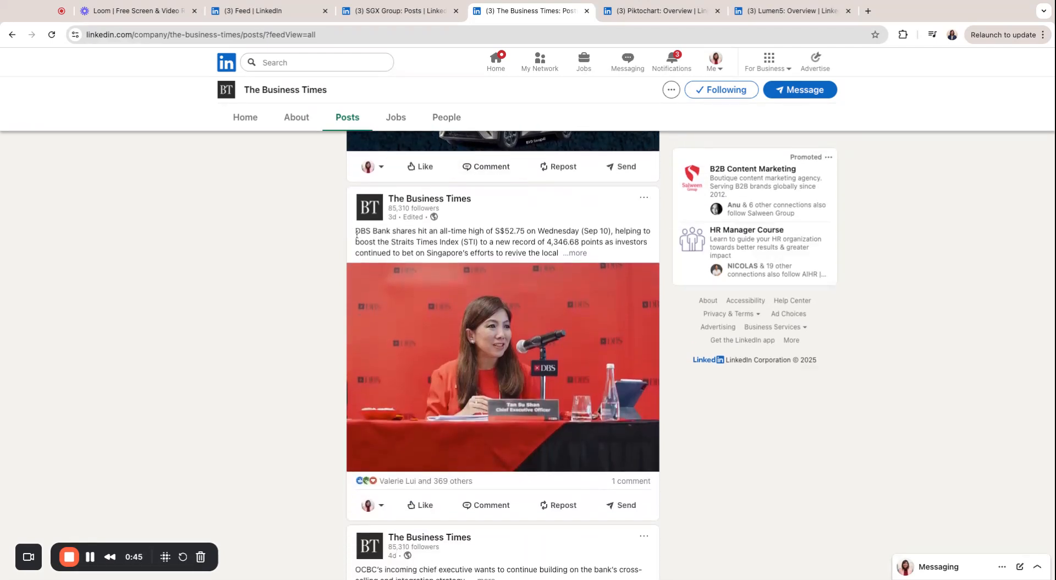
Highlight and clear the DBS Bank post's opening text, then move to the Piktochart tab
drag(353, 234, 483, 242)
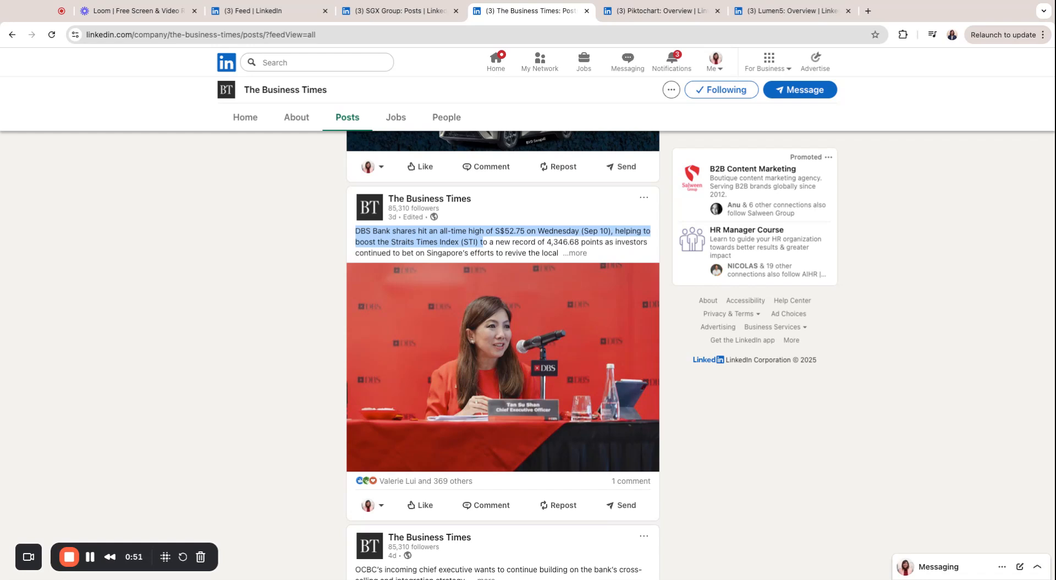
click(330, 250)
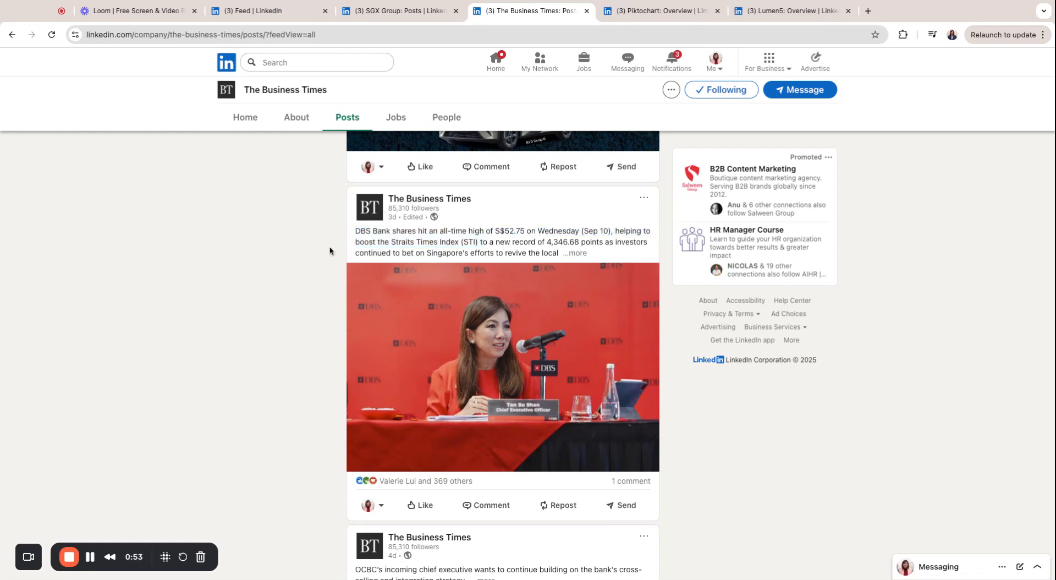
scroll(511, 442, down, 2)
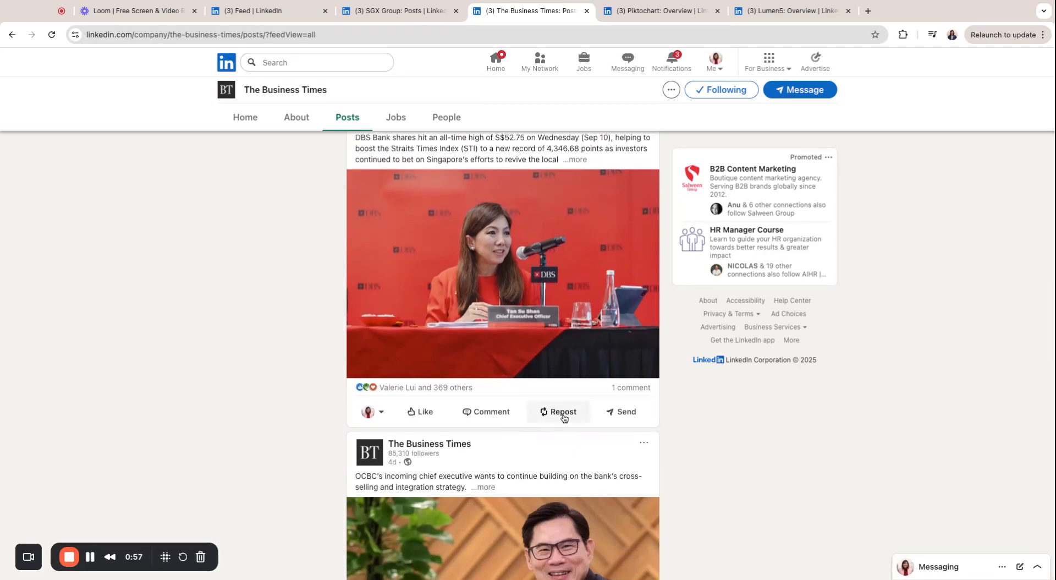
click(658, 13)
Search LinkedIn for 'the business times' and open The Business Times company page
click(379, 62)
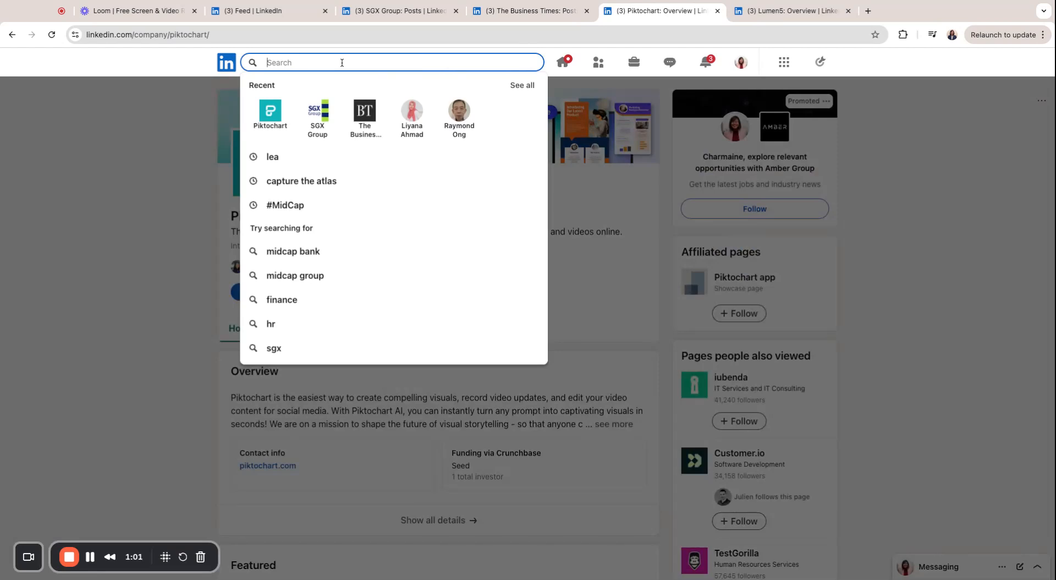
click(360, 128)
click(385, 65)
key(ctrl+a)
text(s)
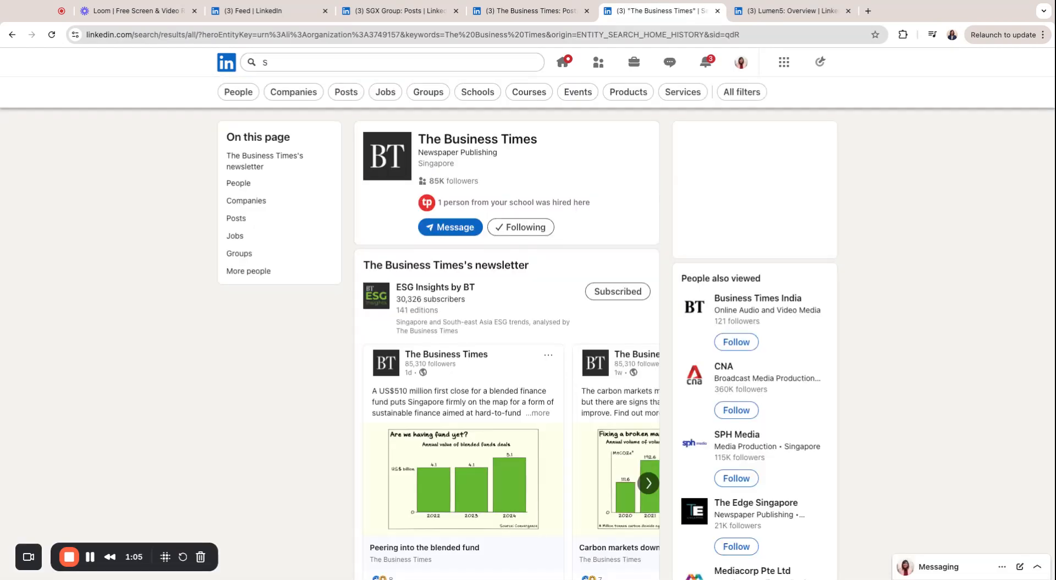
click(291, 60)
key(BackSpace)
text(THE)
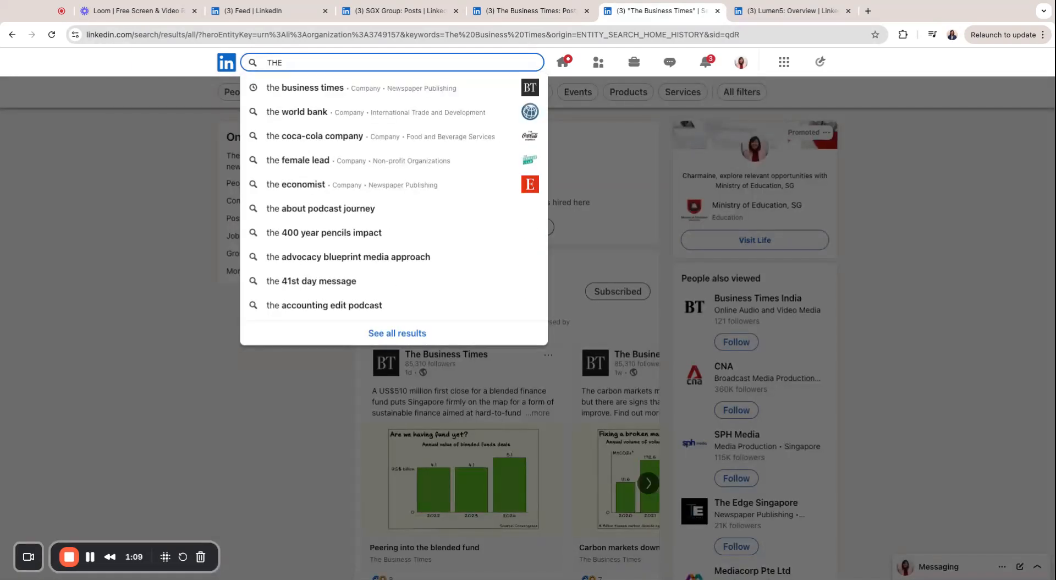
click(306, 97)
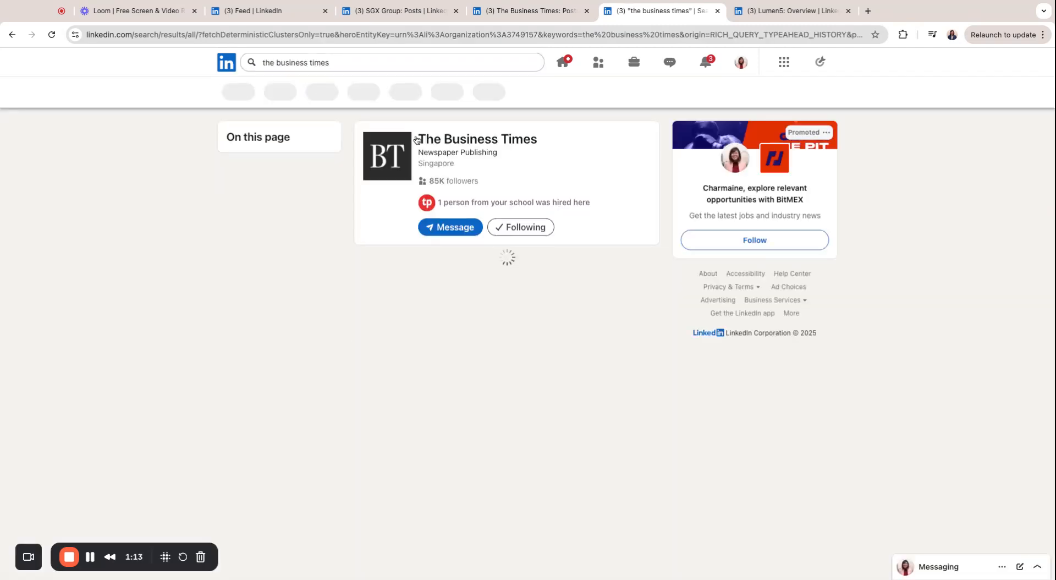
click(471, 140)
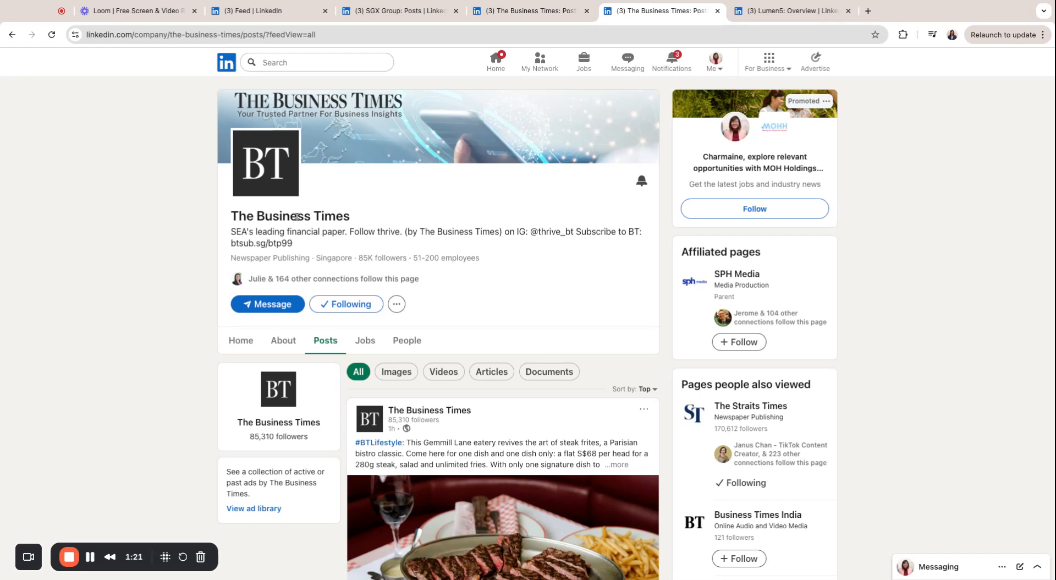
Locate the DBS Bank post and bring up its Repost choices in the other Business Times tab
scroll(396, 313, down, 2)
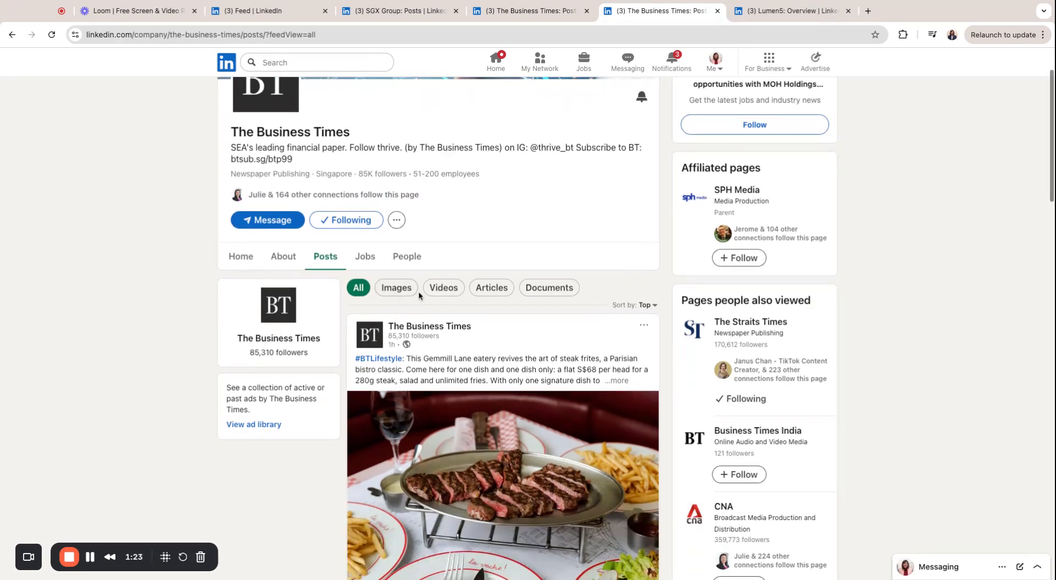
scroll(419, 295, down, 1)
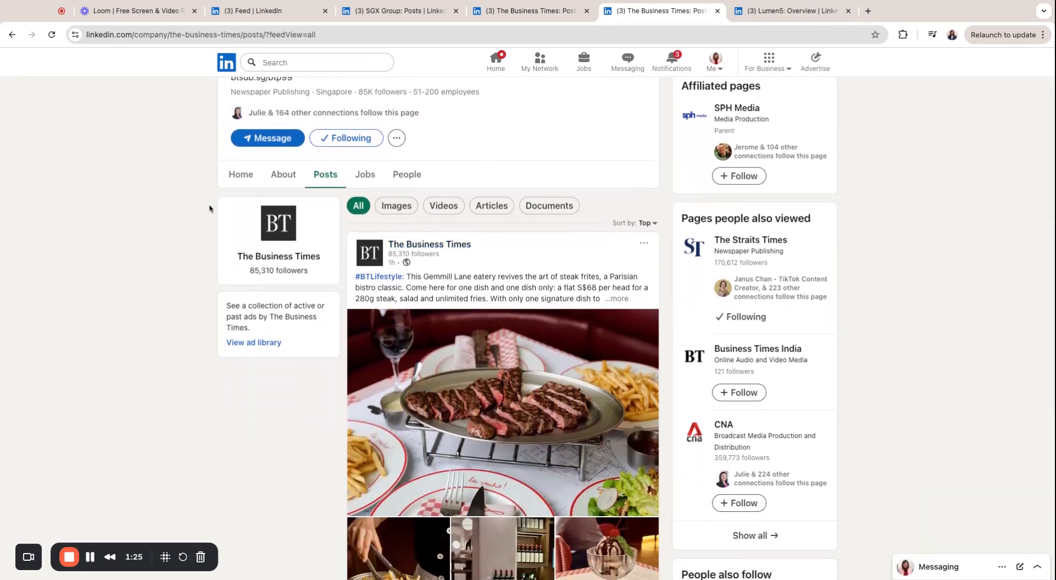
scroll(338, 160, up, 1)
scroll(338, 160, up, 3)
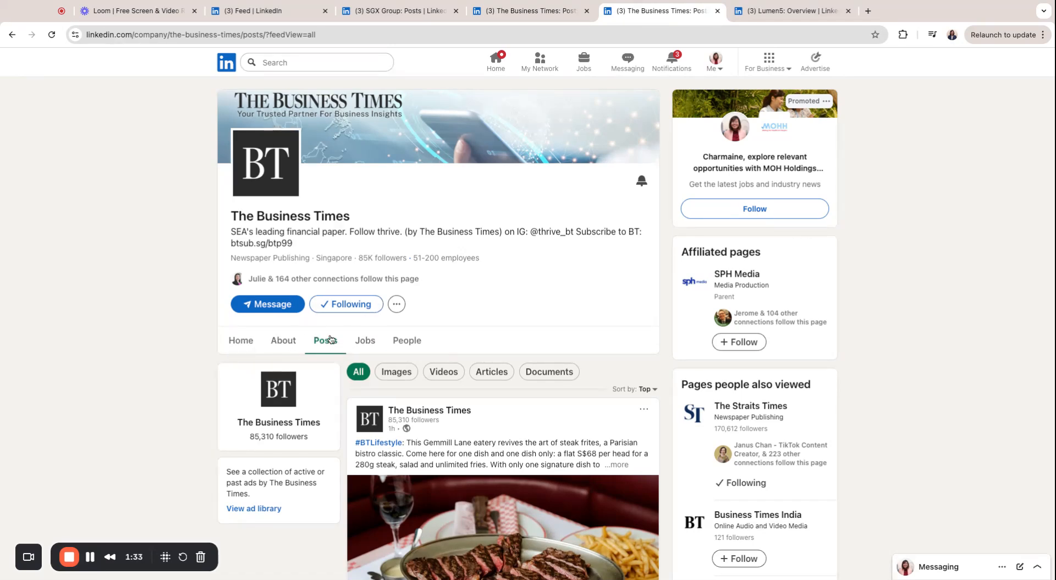
scroll(478, 434, down, 5)
scroll(478, 434, down, 20)
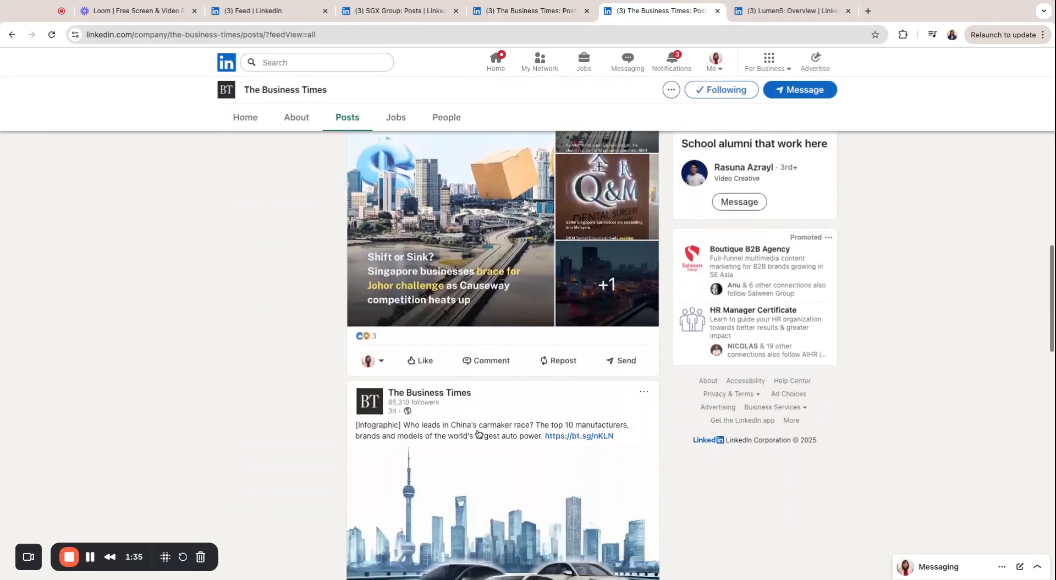
scroll(502, 355, down, 4)
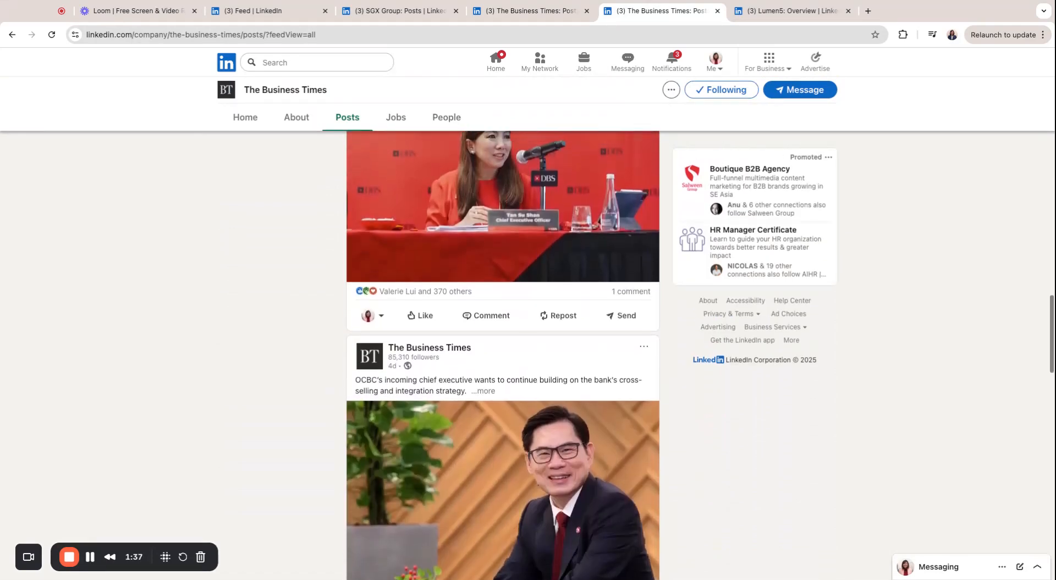
scroll(502, 355, up, 3)
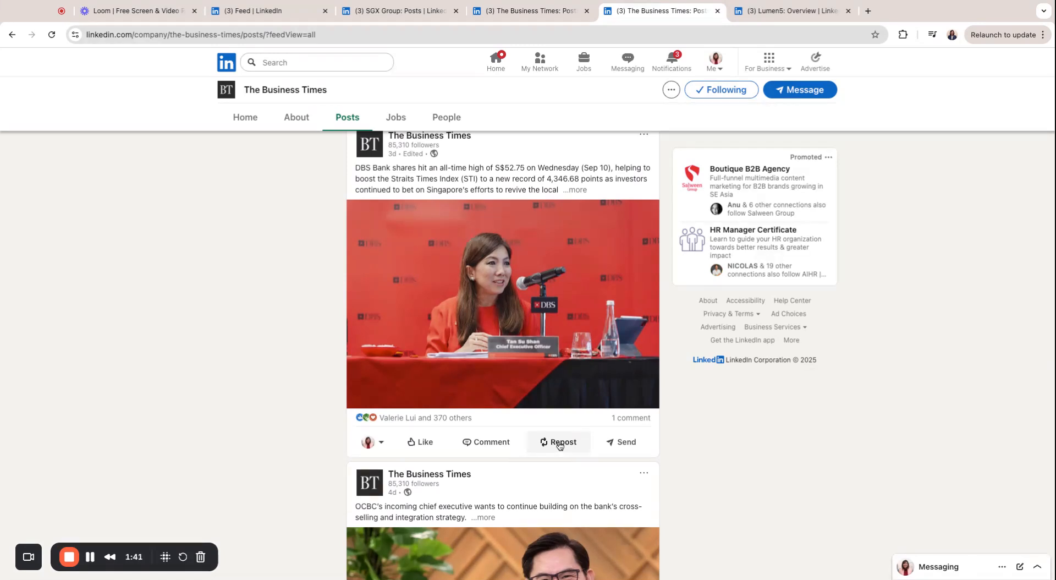
click(535, 19)
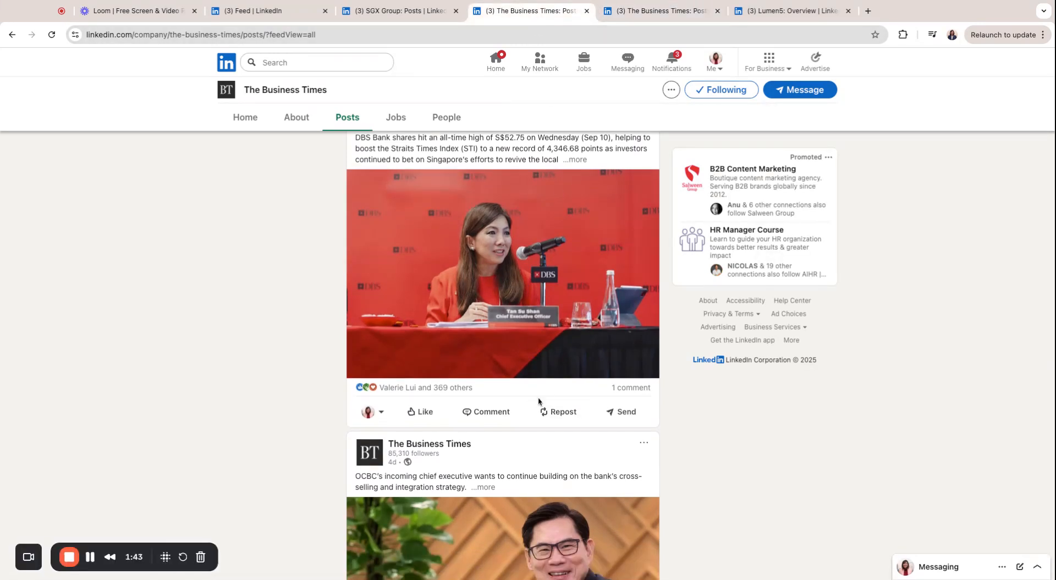
click(561, 413)
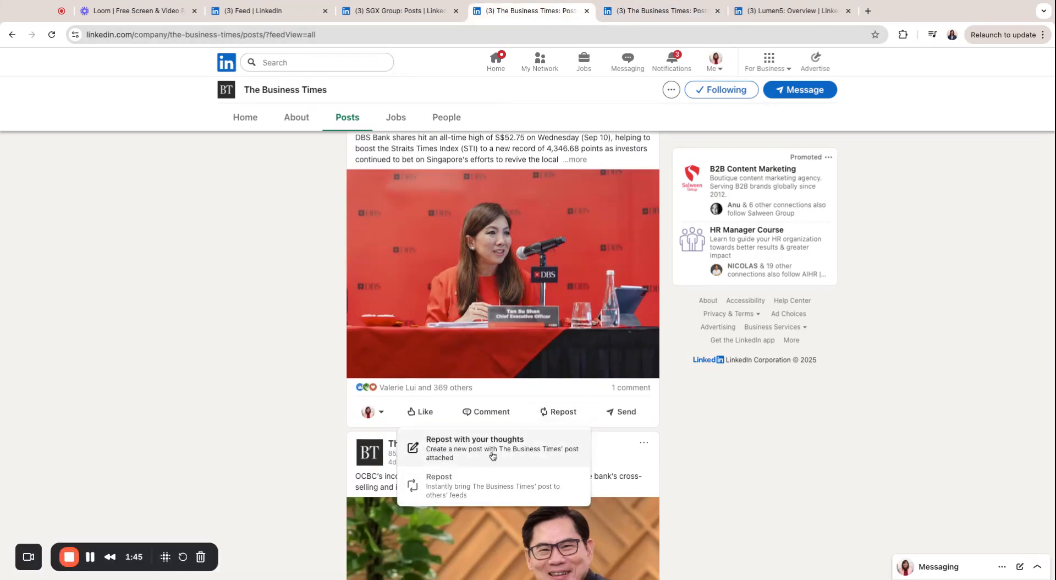
Start a repost with thoughts tagging DBS Bank and noting its $52.75 all-time high on 10 Sep
click(461, 453)
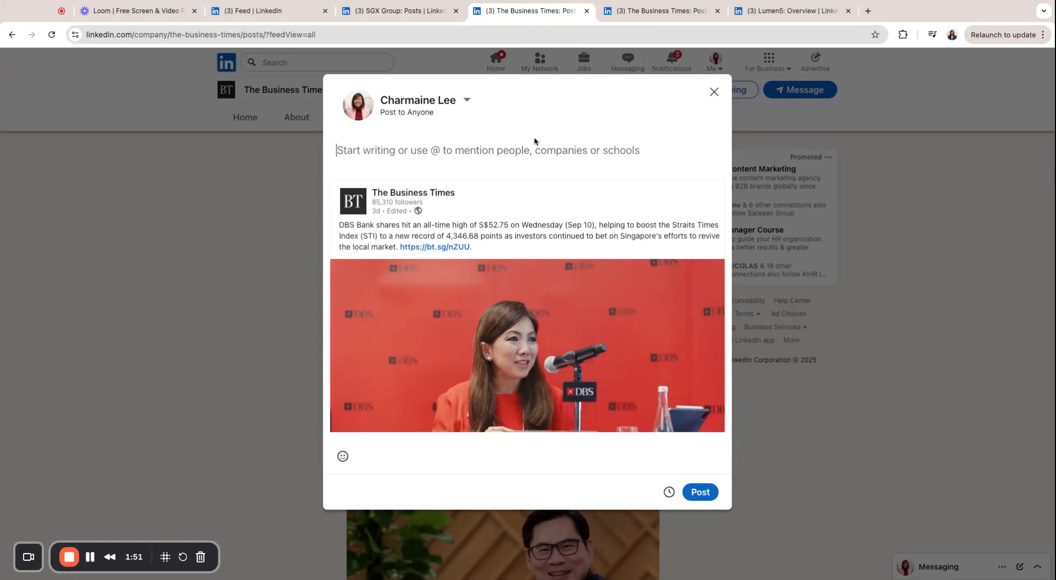
text(Hi)
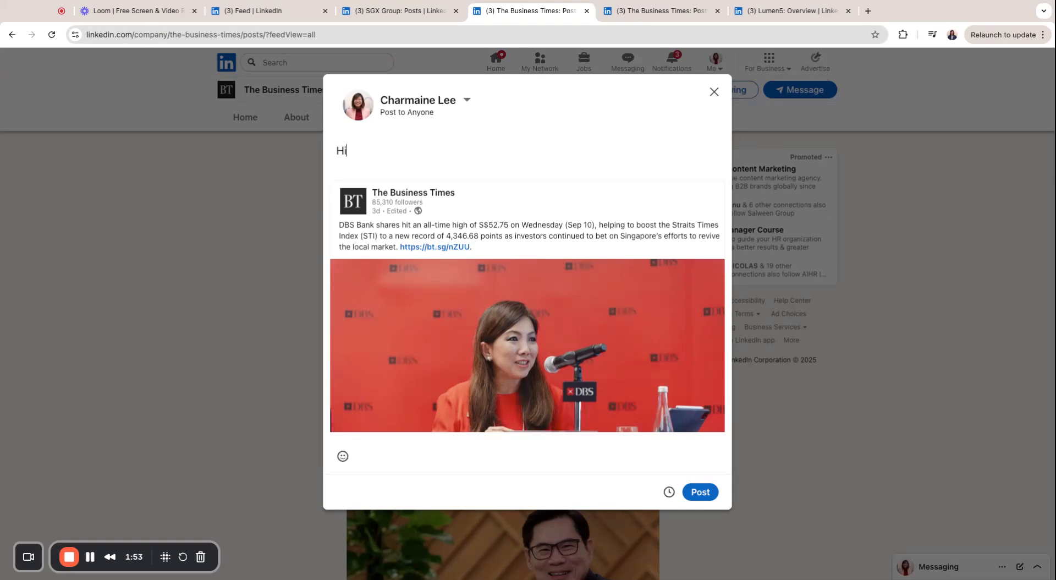
text( friends, as you know, I love bank stocks, and )
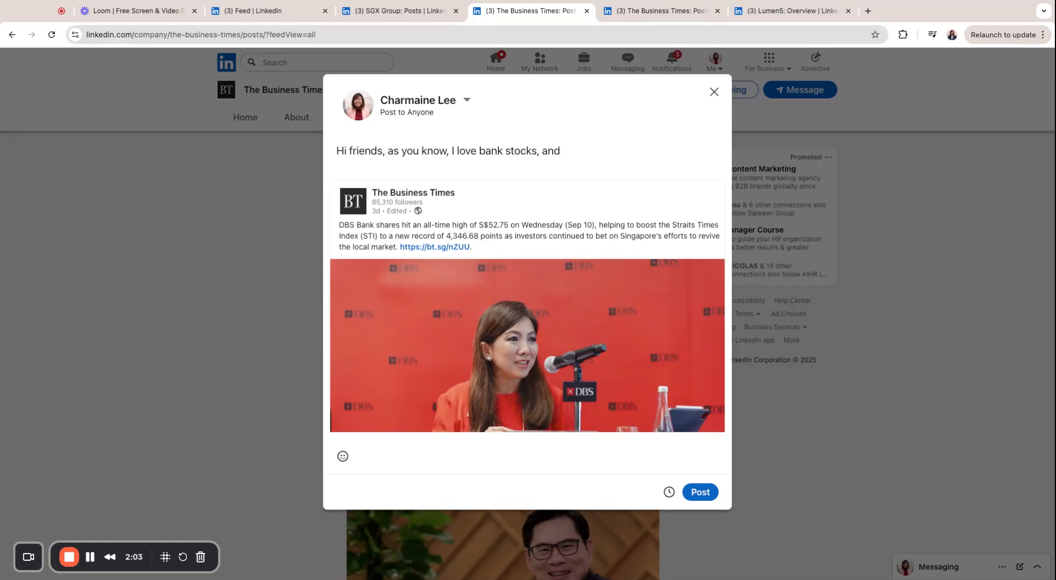
text(I've been recommending them to )
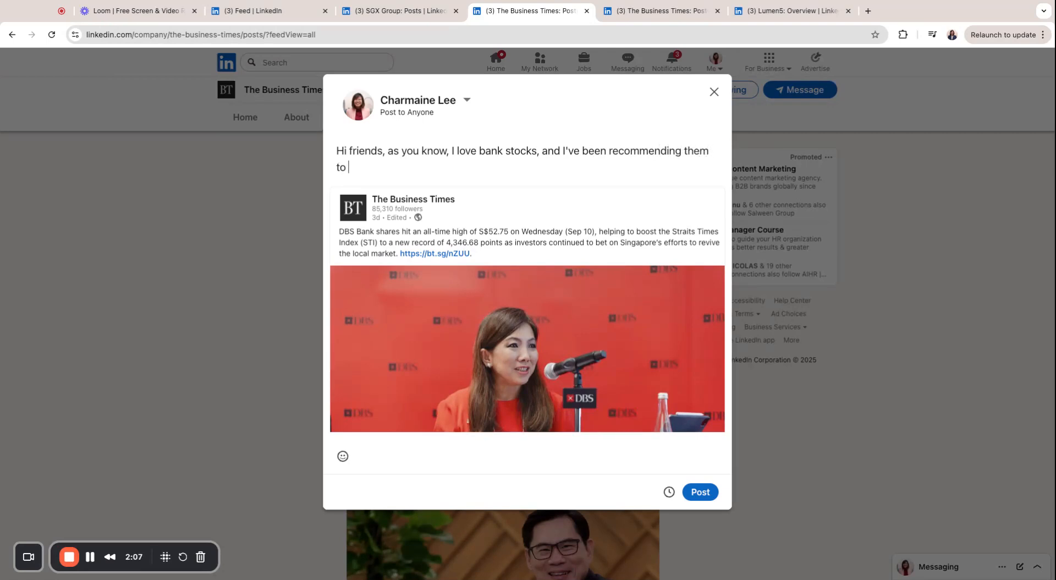
text(you, @DBS)
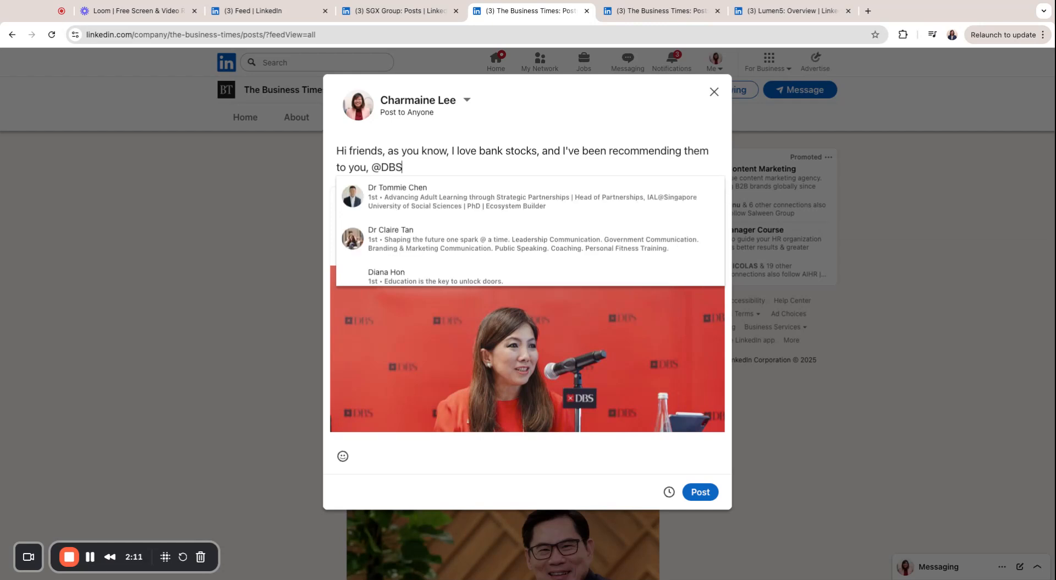
key(Return)
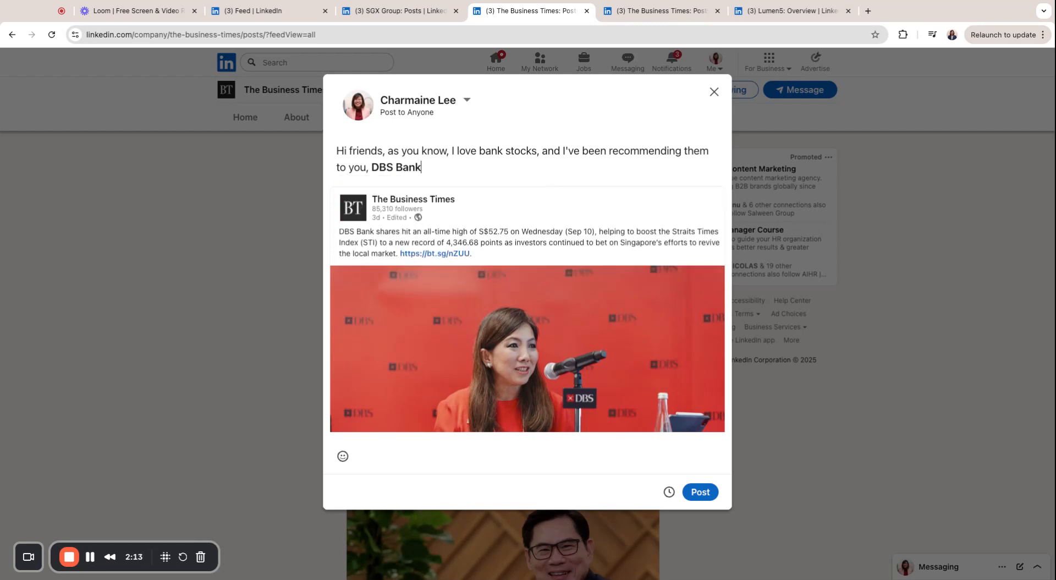
text(shares hit an all time hig)
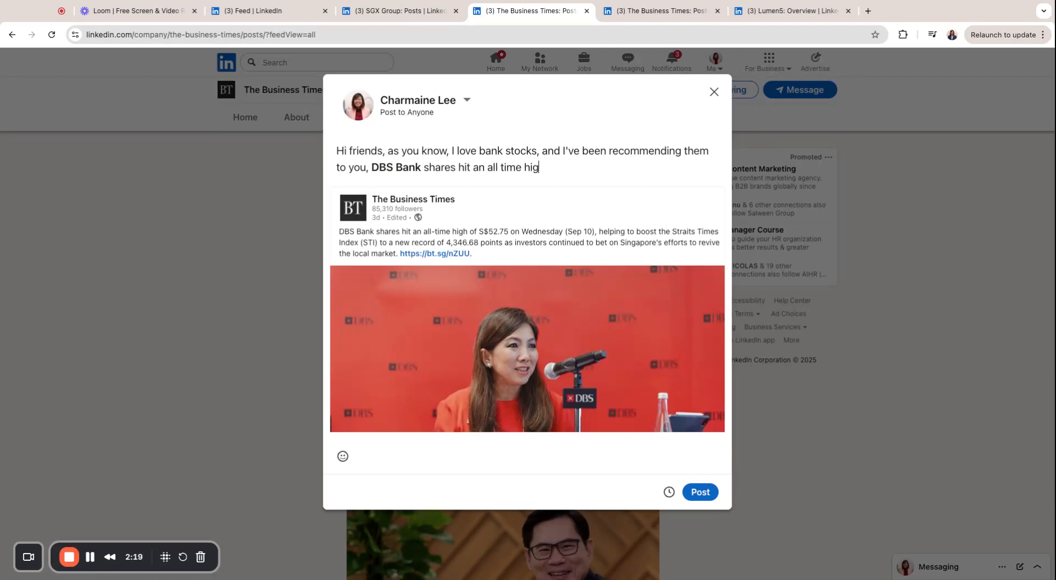
text(h of $52.75 on 10 Sep!)
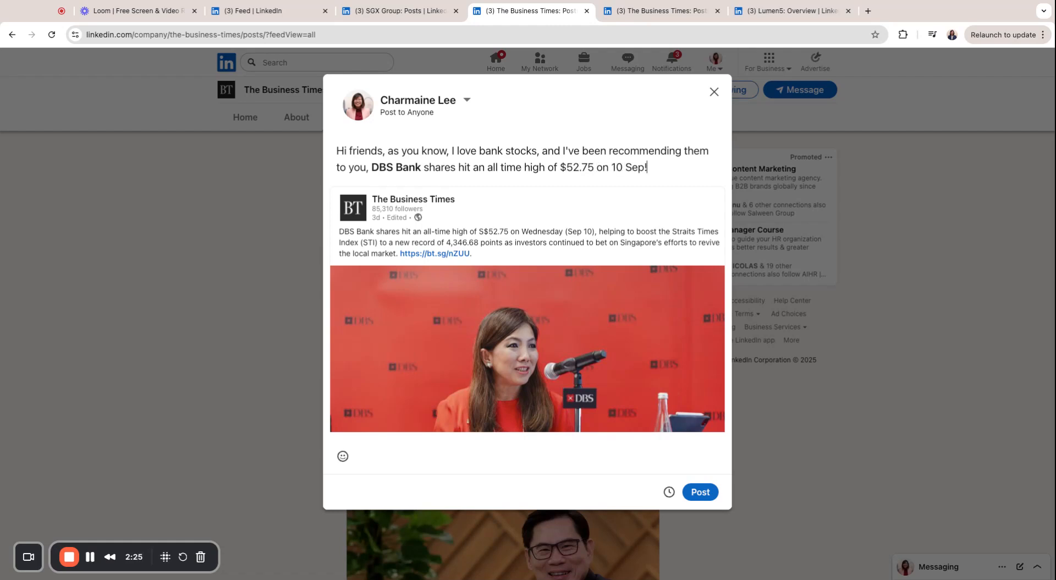
text( Here's what you need to know)
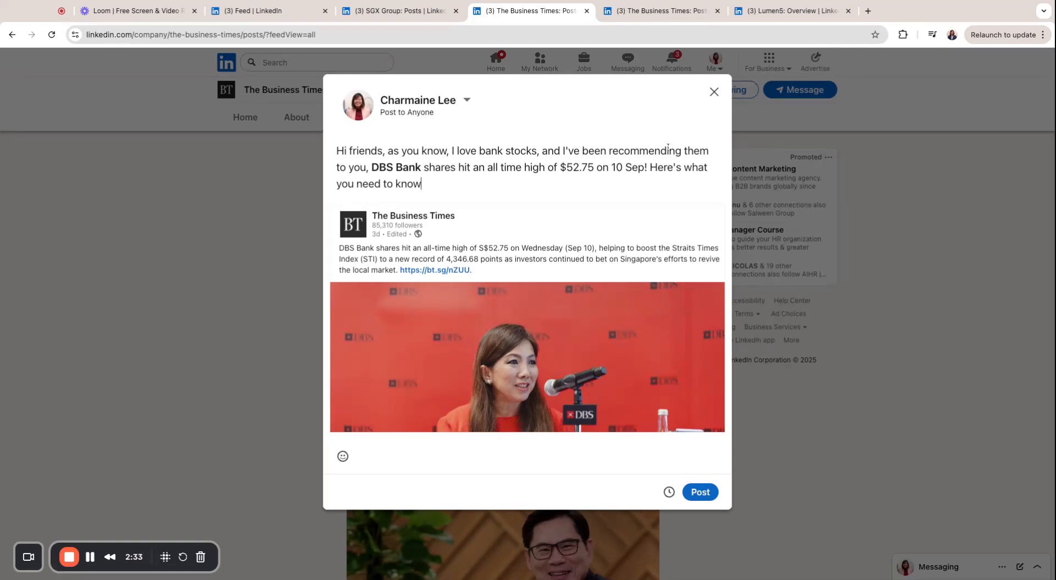
key(Return)
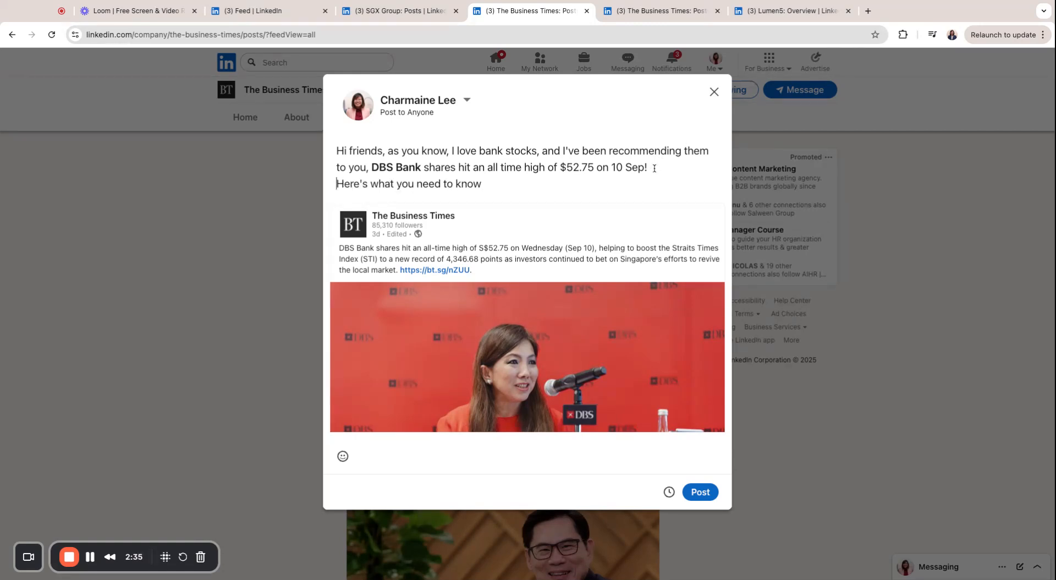
key(Return)
Add 'why the stock price grew:' followed by bullets 'point 1 insight', 'point 2 insight', 'point 3 insight'
click(552, 199)
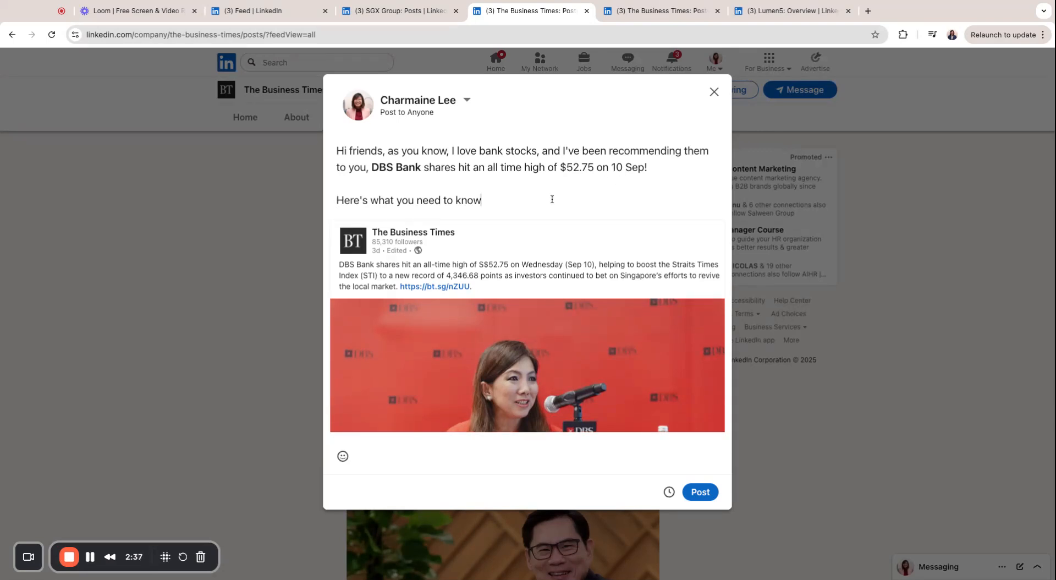
text(why the stock pric)
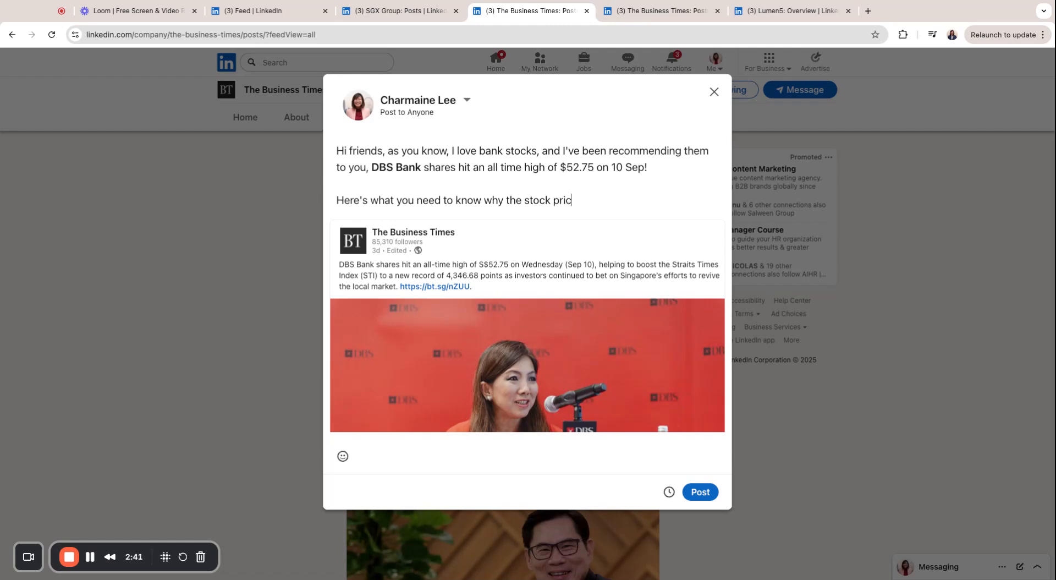
text(e grew:)
key(Return)
text(• point 1 insight)
key(Return)
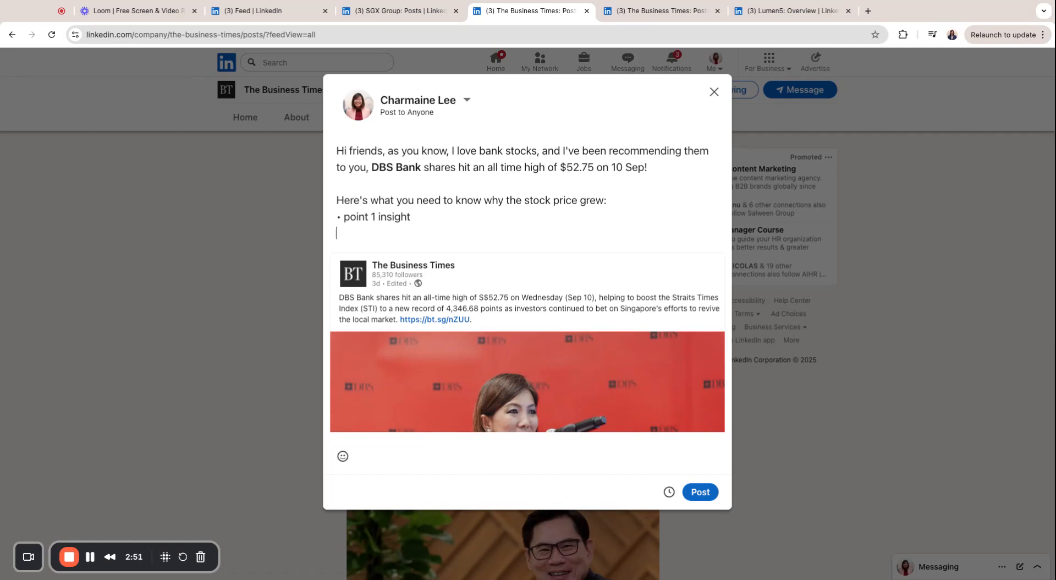
text(• point 2 insight)
key(Return)
text(• p)
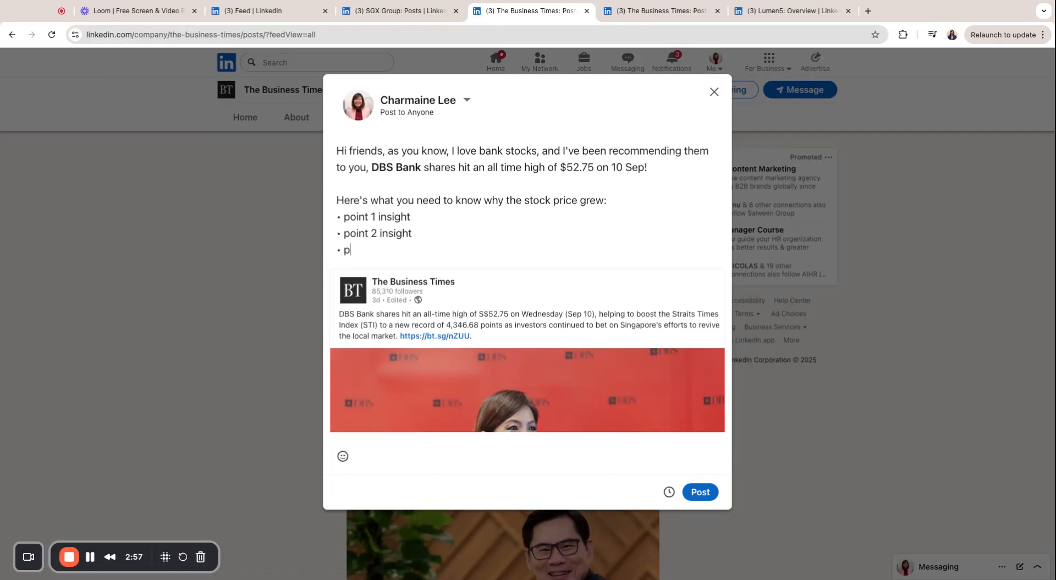
text(oint 3 insight)
key(Return)
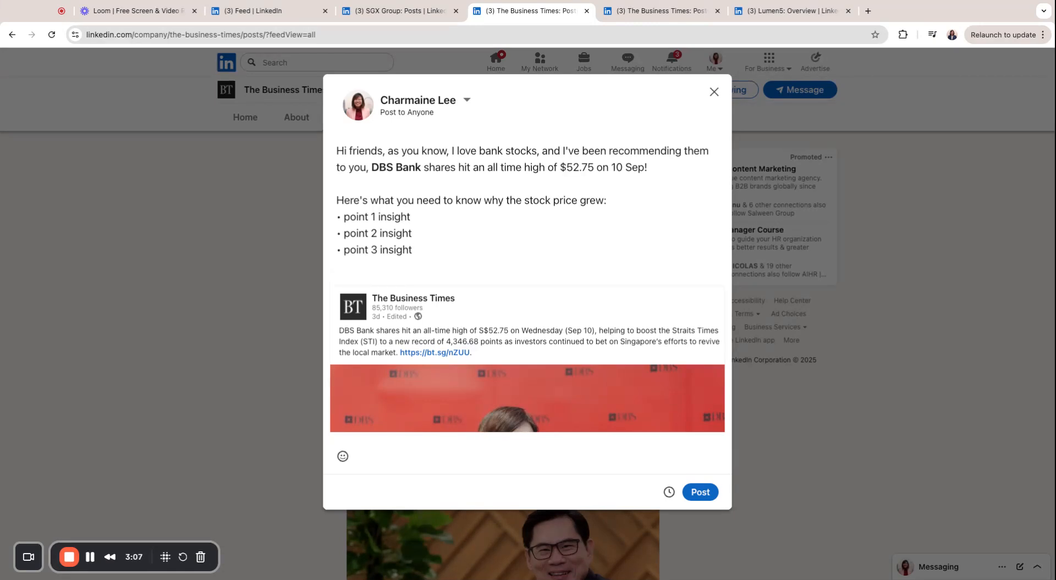
key(Return)
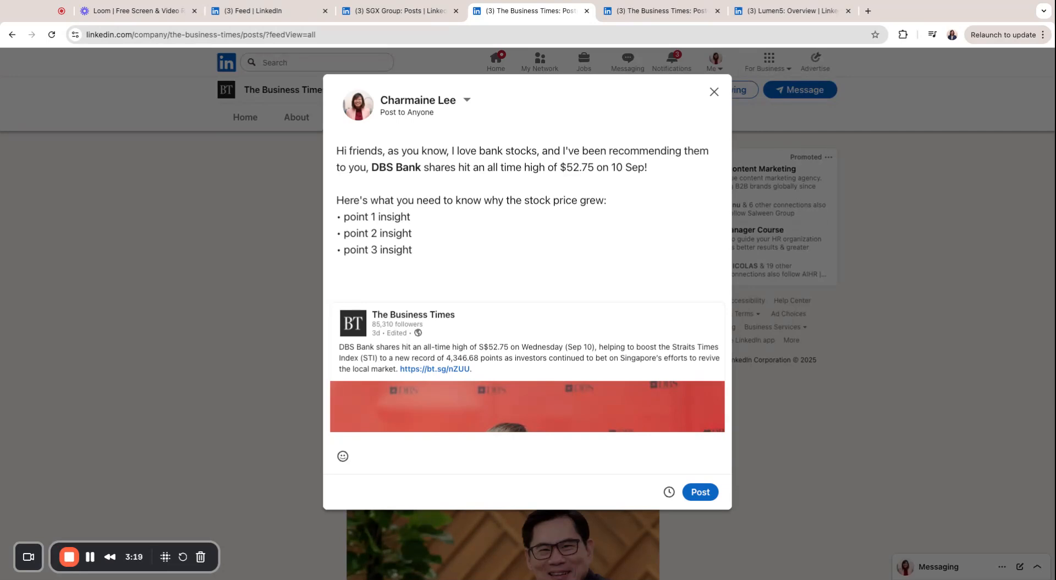
Tag UOB Kay Hian and OCBC Securities on one line separated by a bullet
text(@UOB)
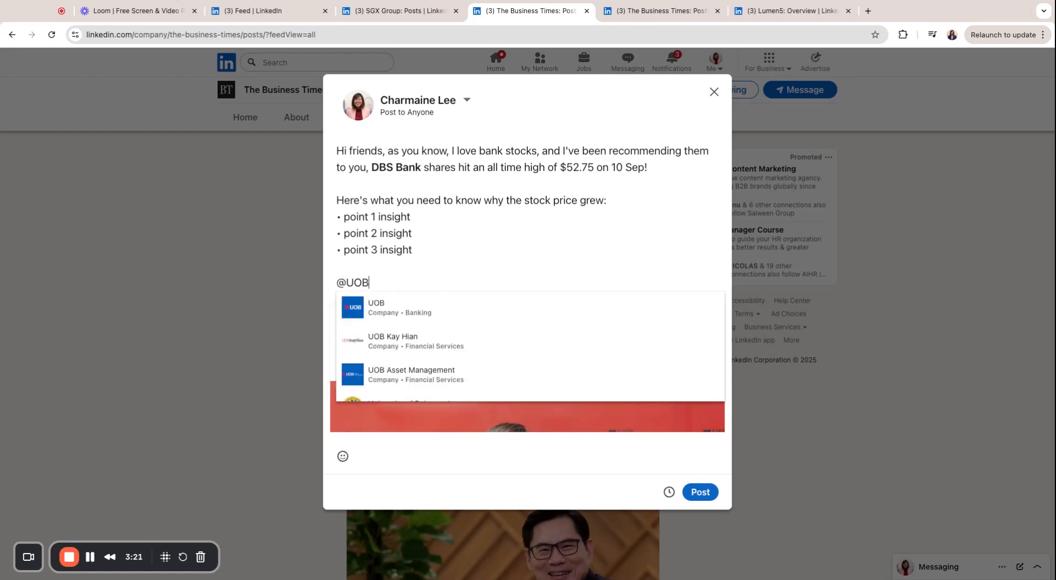
click(425, 346)
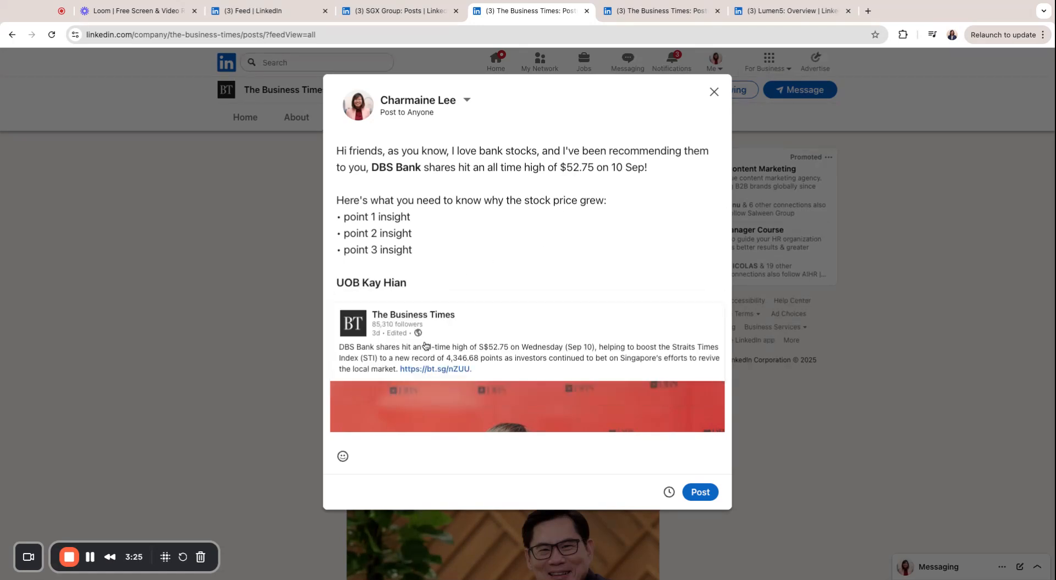
text(• @OCBC)
text(Se)
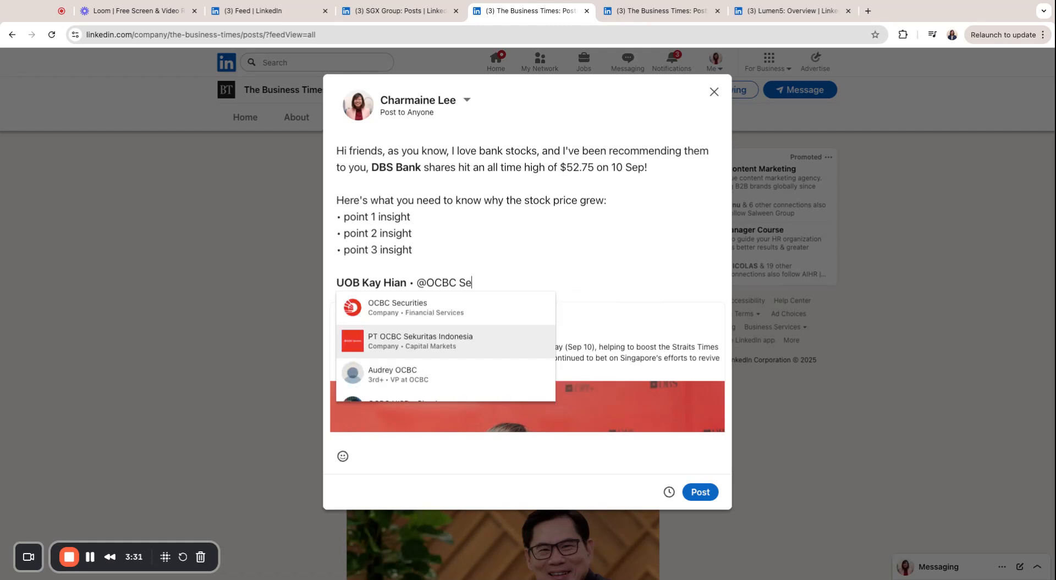
click(446, 316)
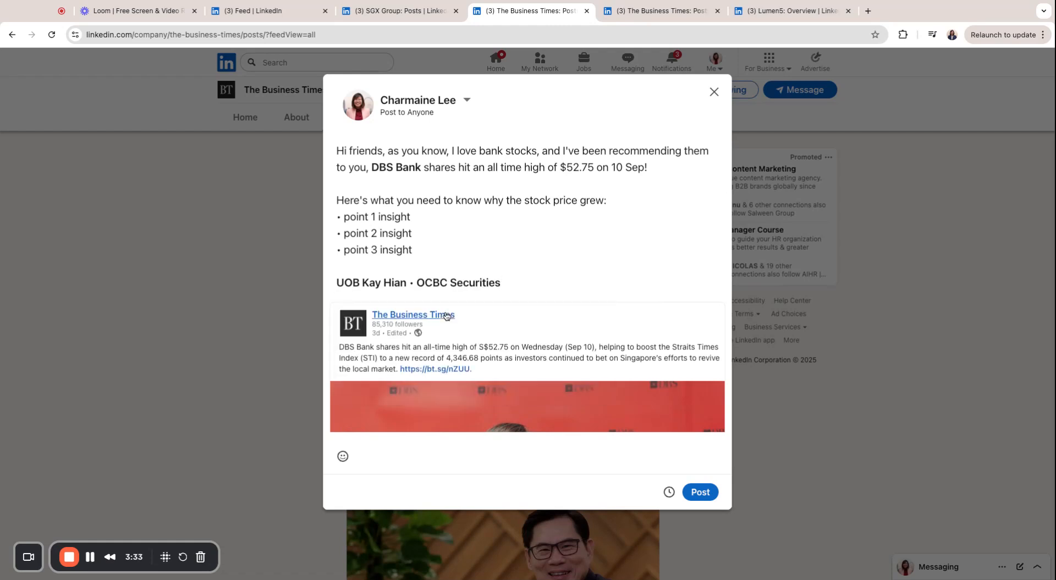
Add hashtags #SGStocks #TradeSGX #UOBKayHian #OCBCsecurities #LearnWithCharLee on a new line
key(Return)
text(#)
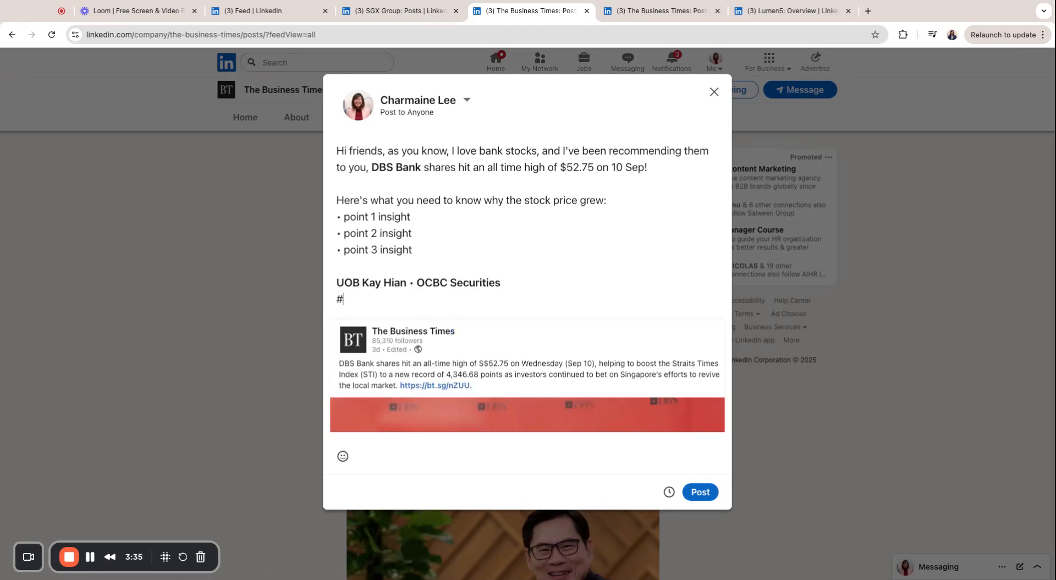
text(SGX)
key(BackSpace)
text(Stocks #TradeGX)
key(BackSpace)
key(BackSpace)
text(SGX)
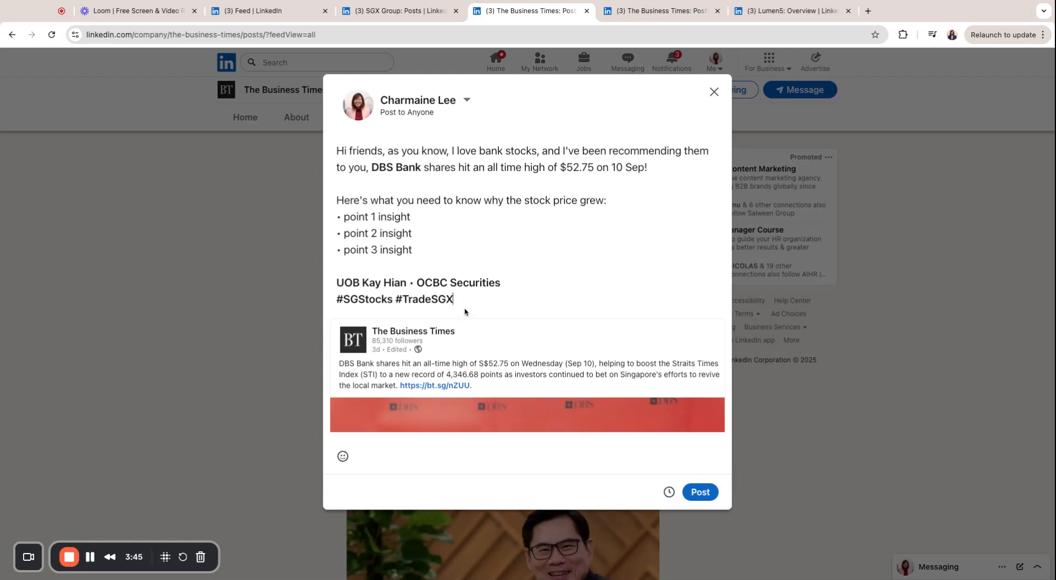
text( #UOBKayHian #OCBCsecurities )
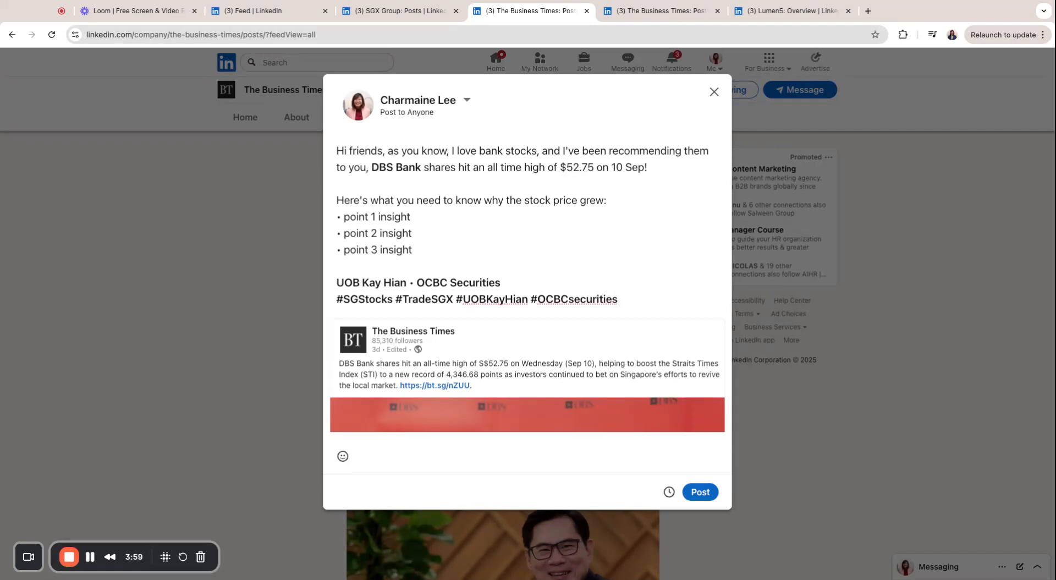
text(#LearnWithCharLee)
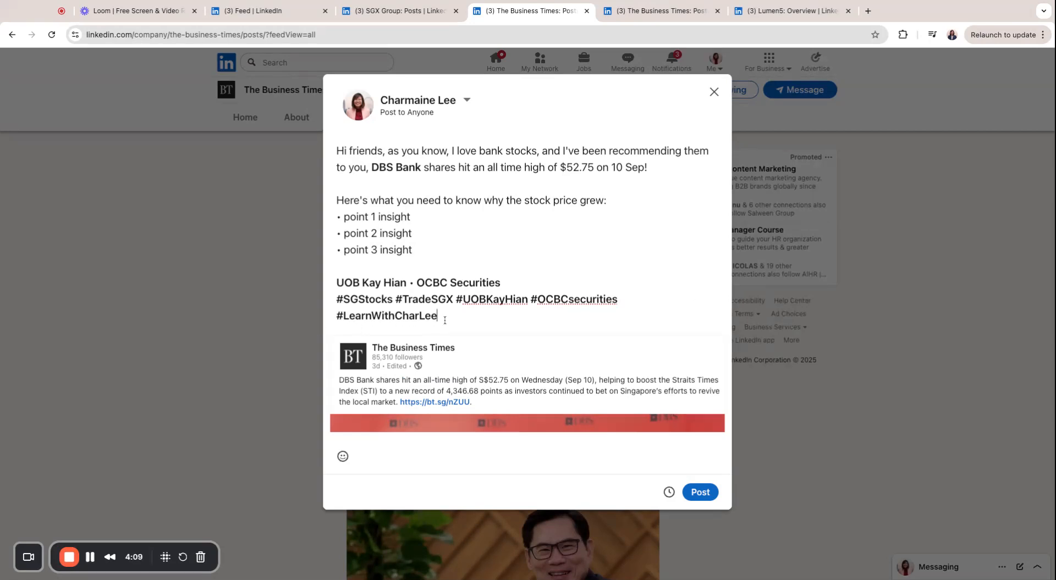
key(shift+super+Left)
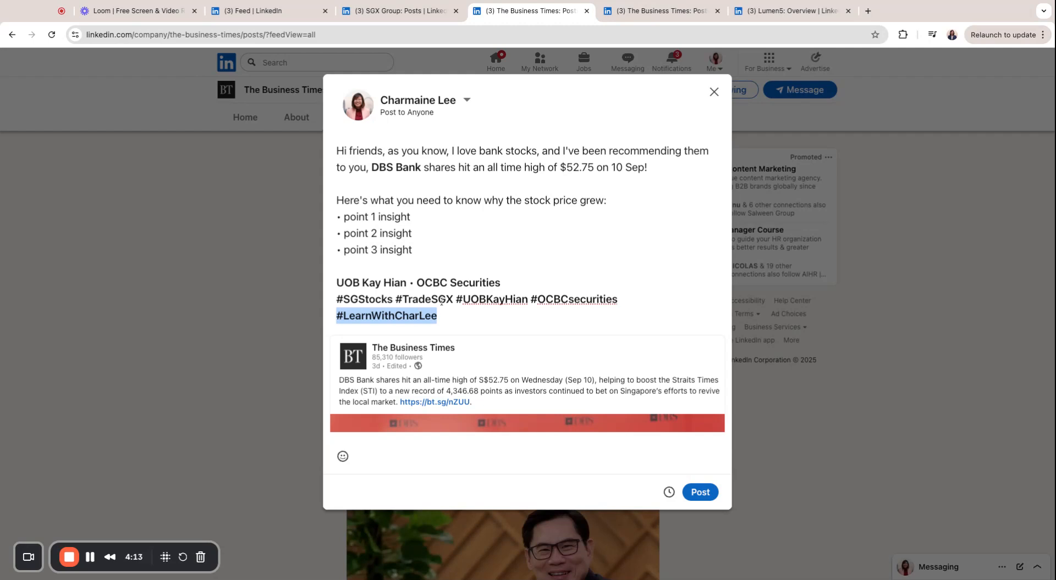
click(507, 314)
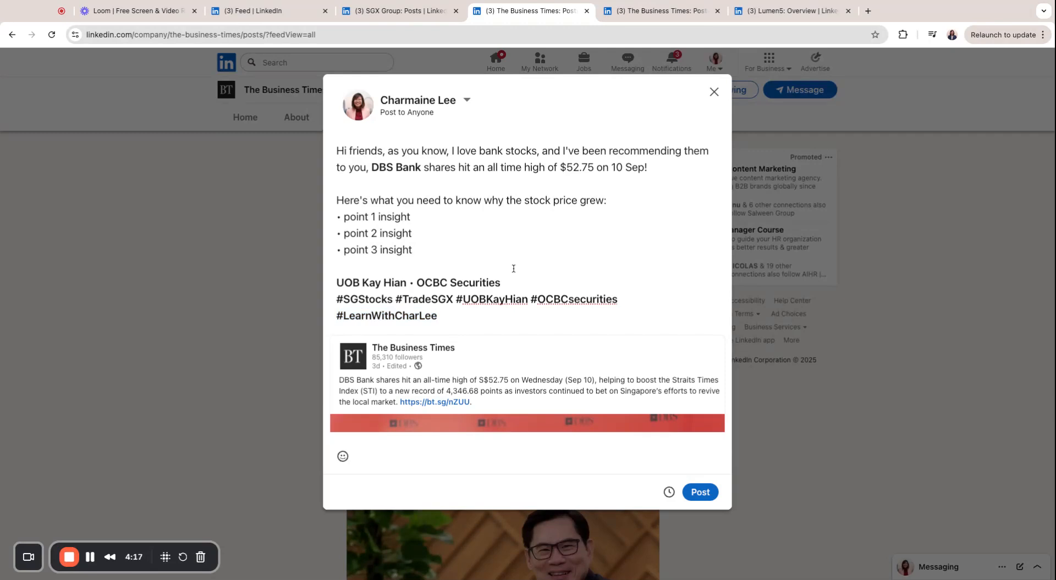
Insert 'To buy, reach me at _______ and ________' below the broker mentions line
click(543, 280)
key(Return)
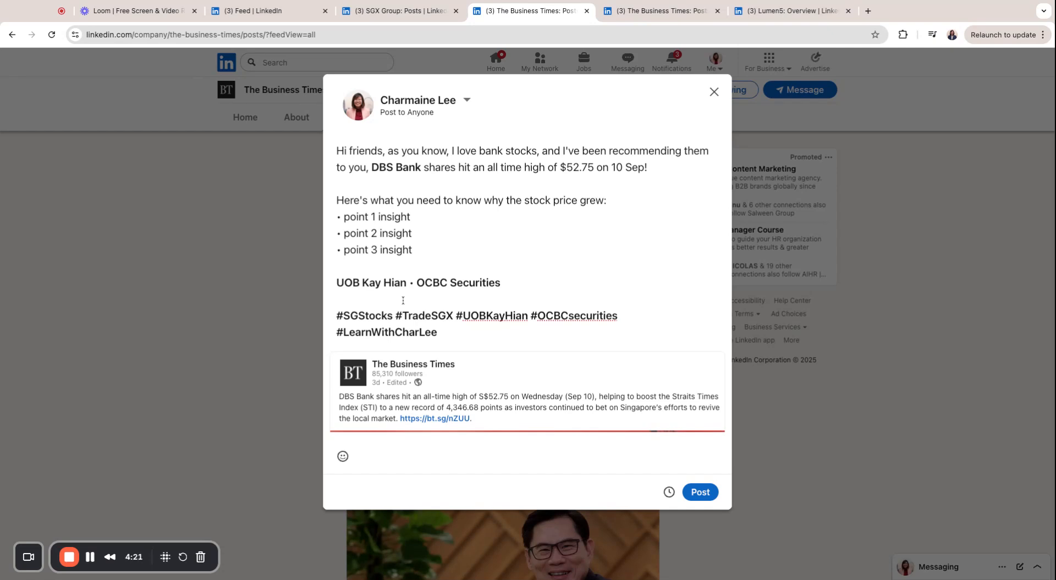
text(To buy, reach me at _______ and ________)
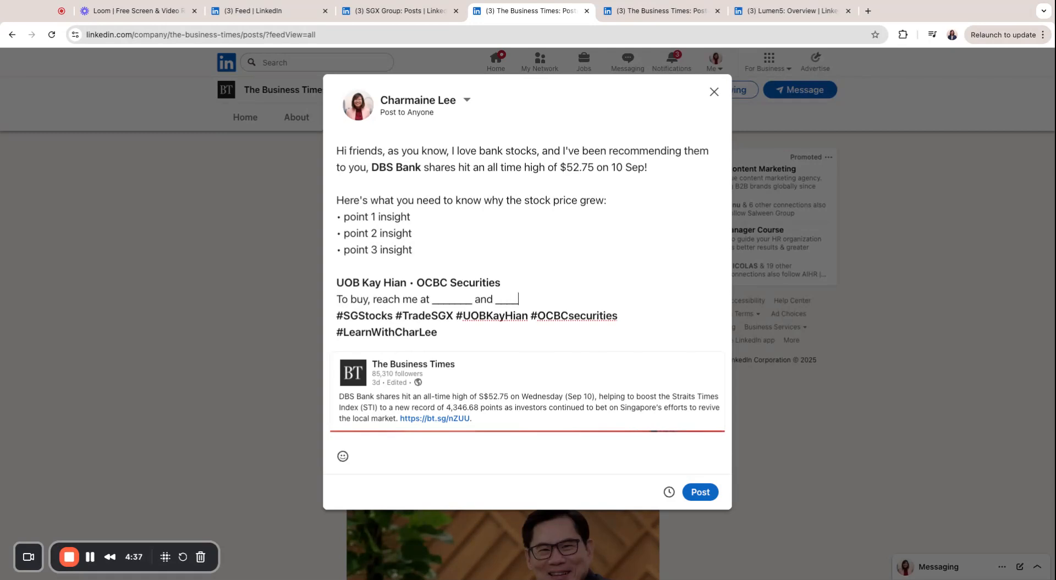
key(Return)
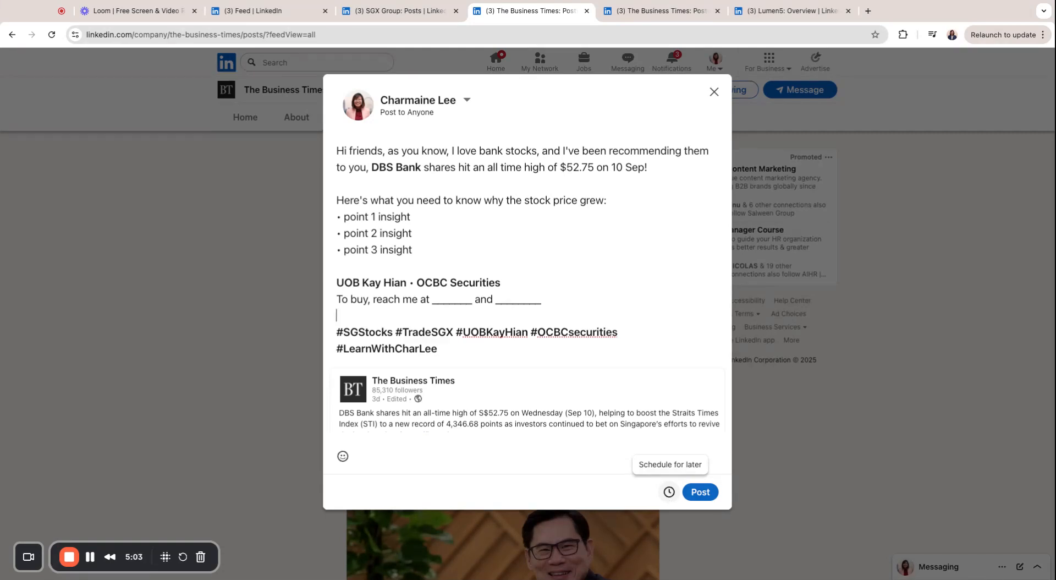
Pick Sep 15 and 9:00 AM in the scheduler and schedule the DBS Bank repost
click(669, 492)
click(513, 160)
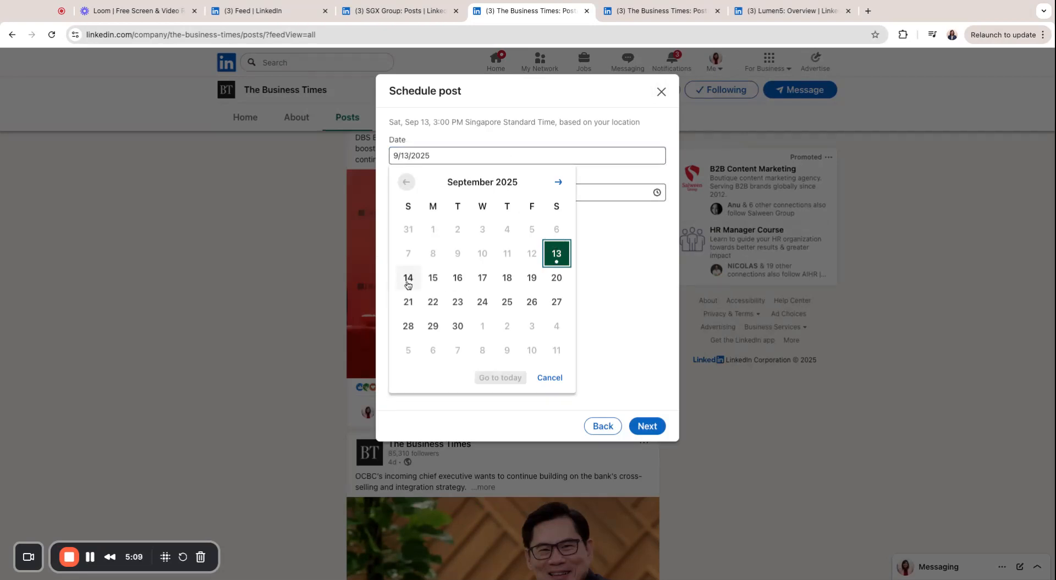
click(433, 277)
click(438, 195)
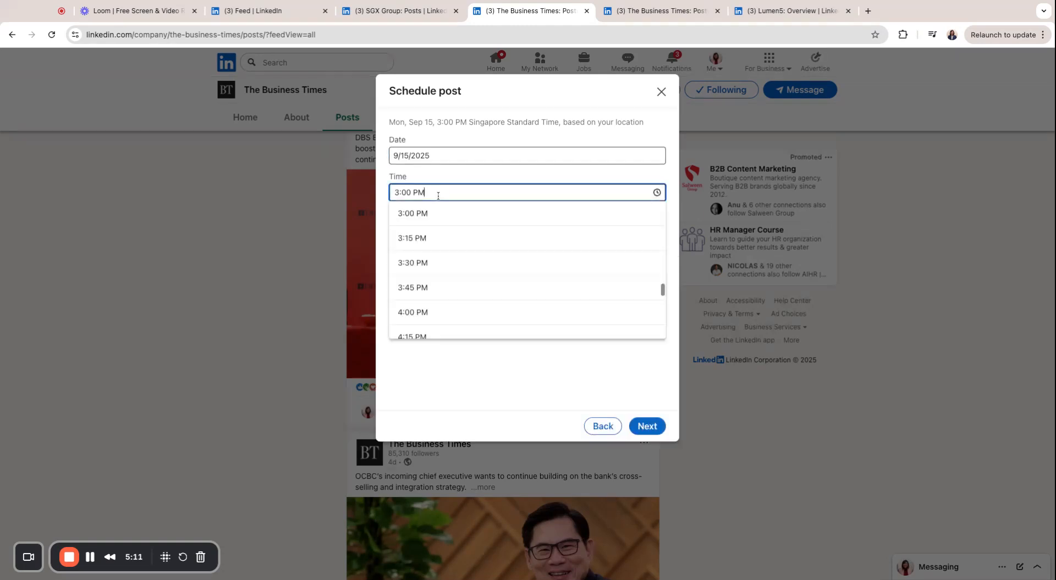
scroll(440, 239, up, 13)
scroll(440, 239, down, 3)
click(441, 242)
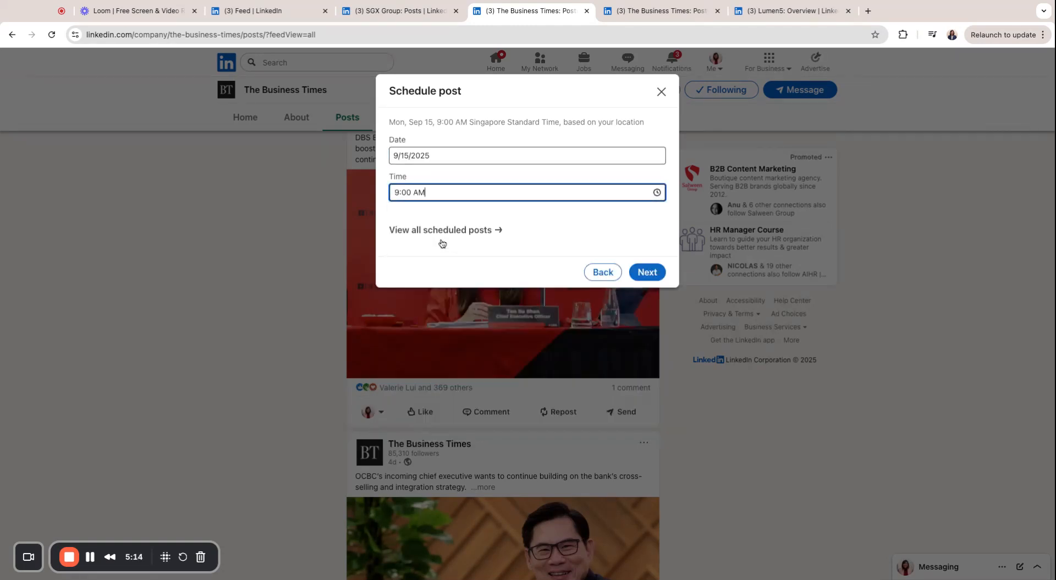
click(632, 275)
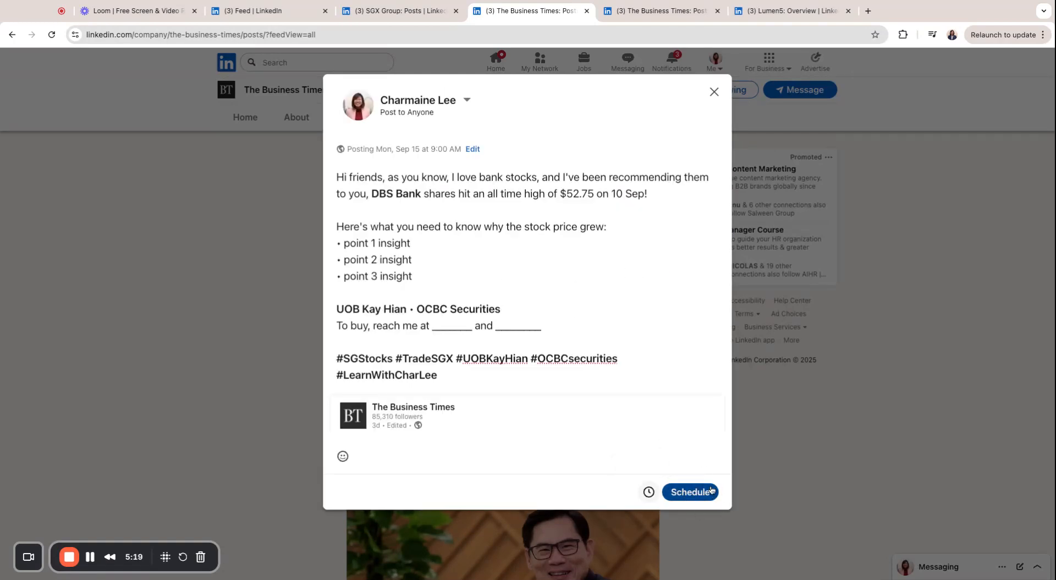
click(694, 491)
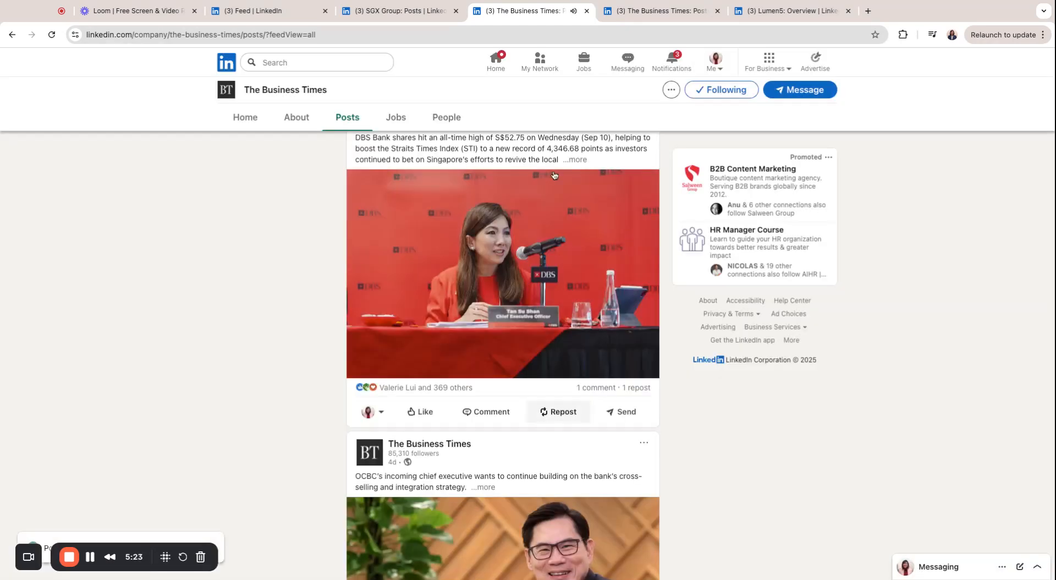
Return to the home feed and open a new post composer
click(228, 65)
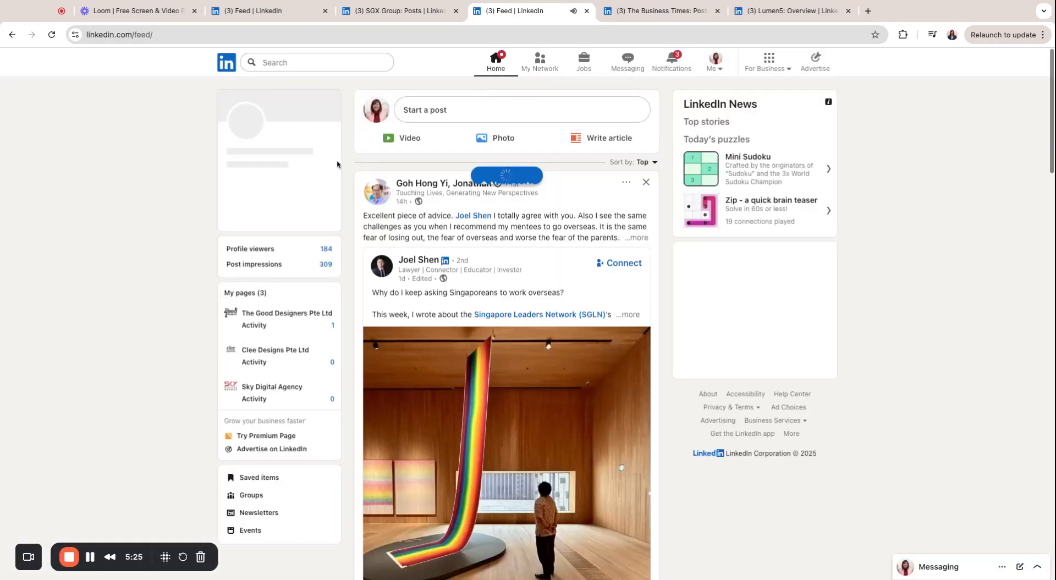
click(444, 112)
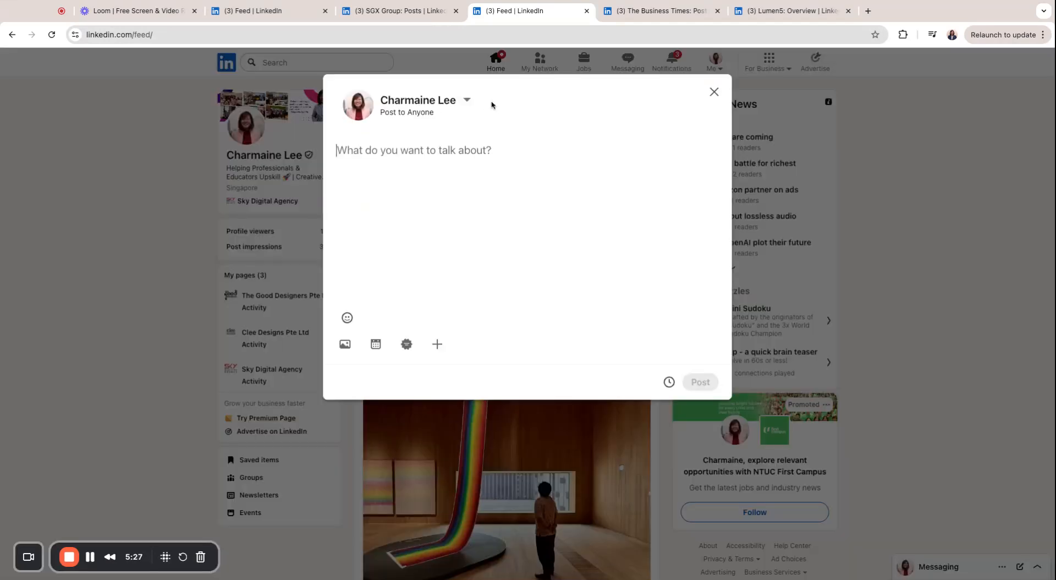
click(714, 92)
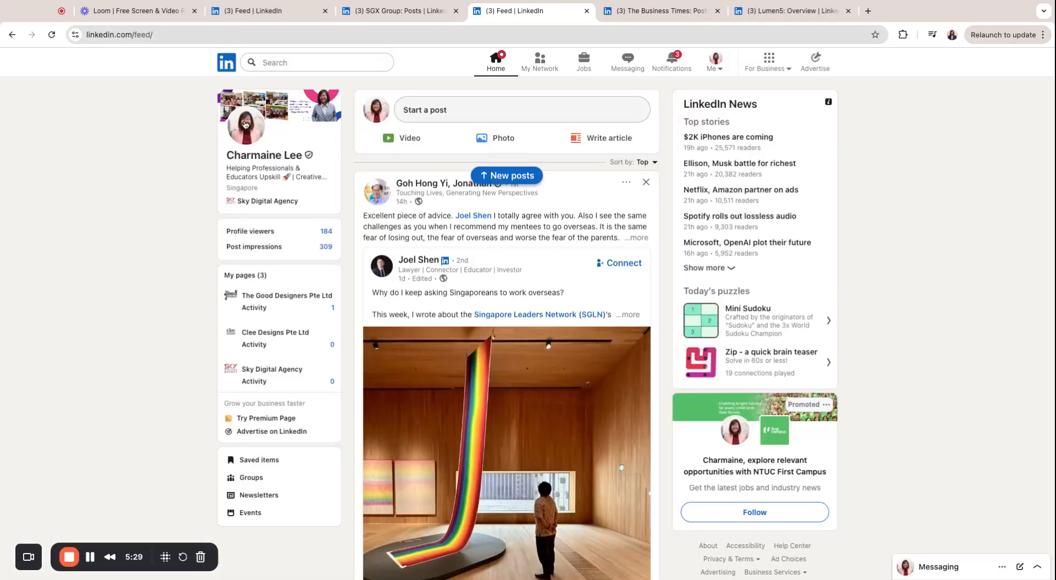
click(231, 64)
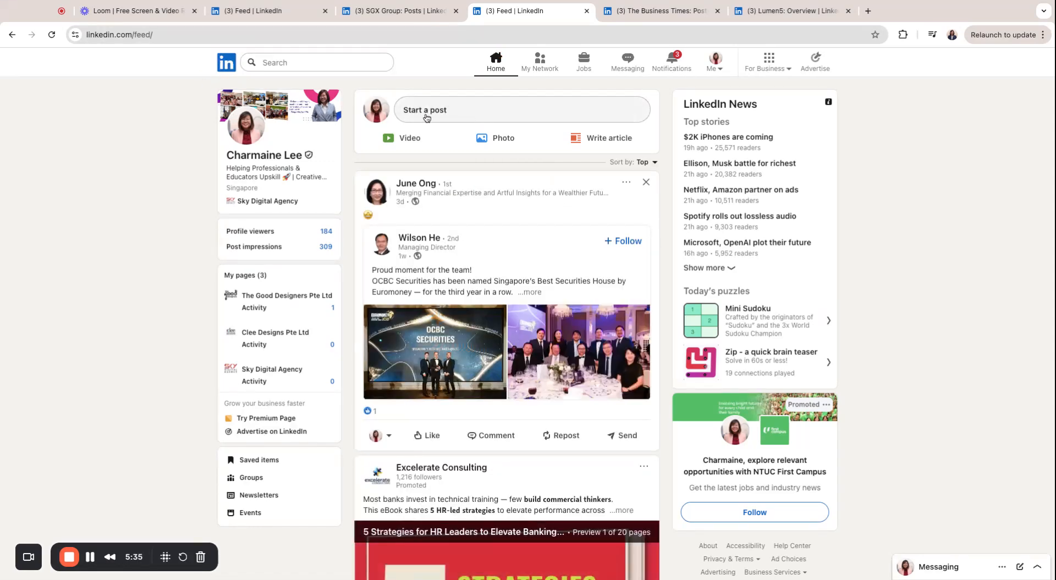
click(441, 116)
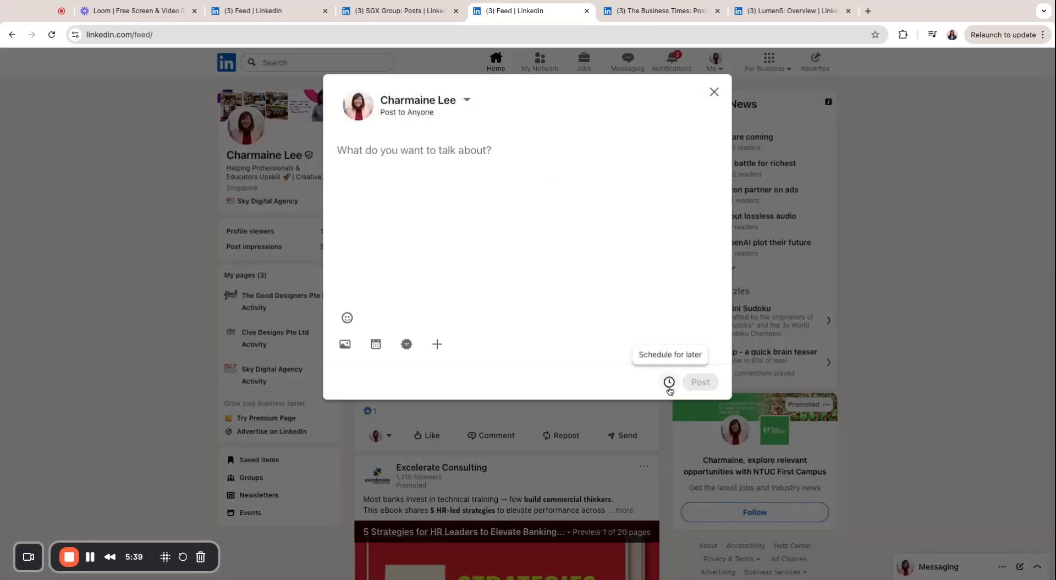
Delete the scheduled DBS Bank repost from the scheduled posts list
click(668, 382)
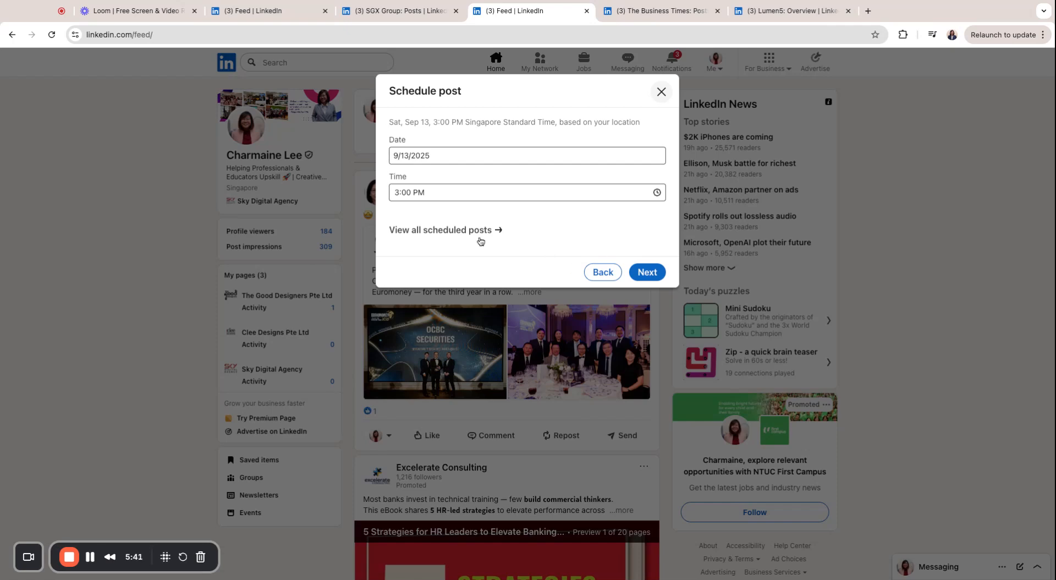
click(440, 231)
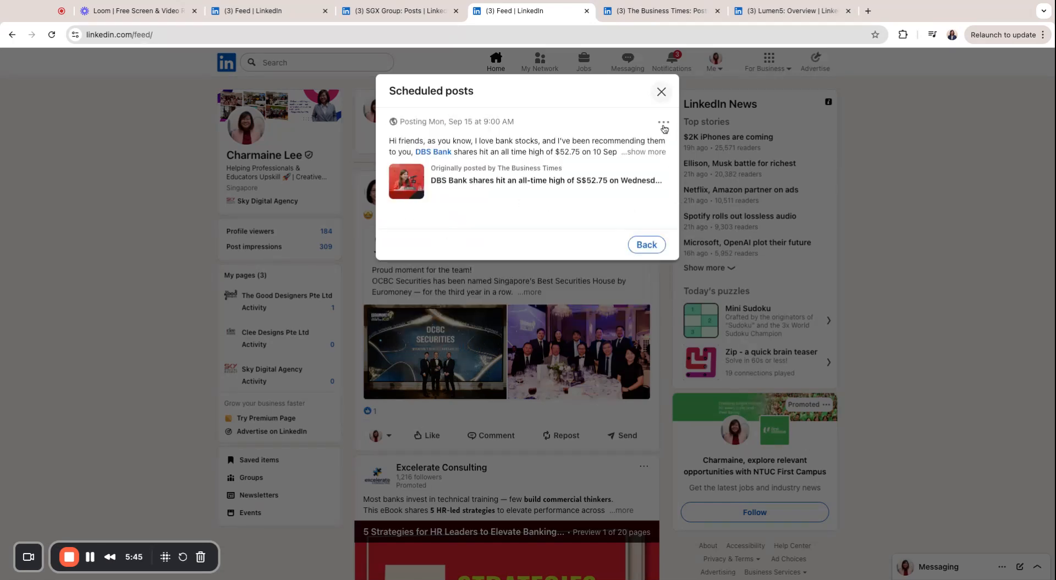
click(664, 125)
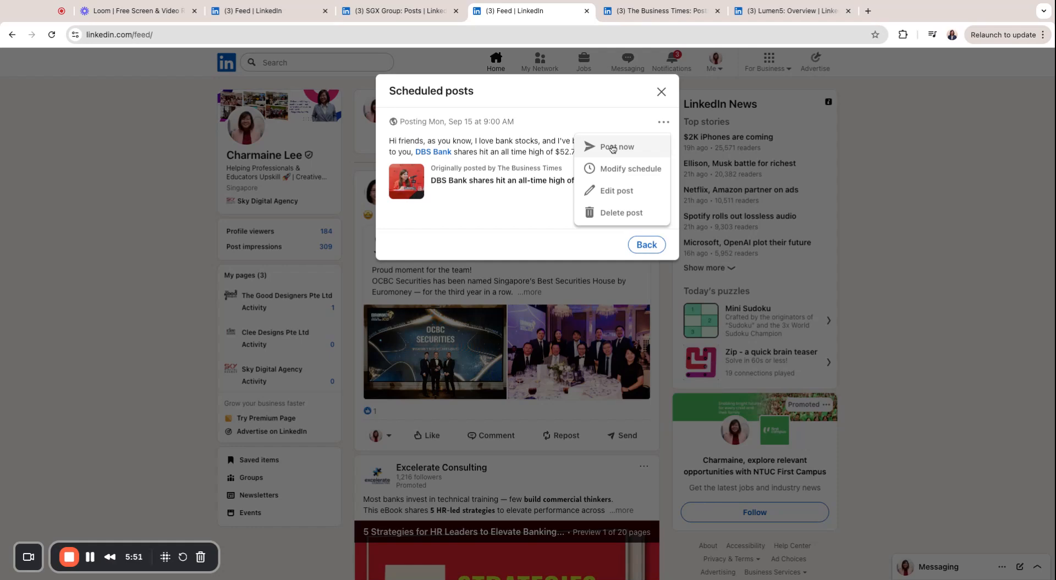
click(608, 213)
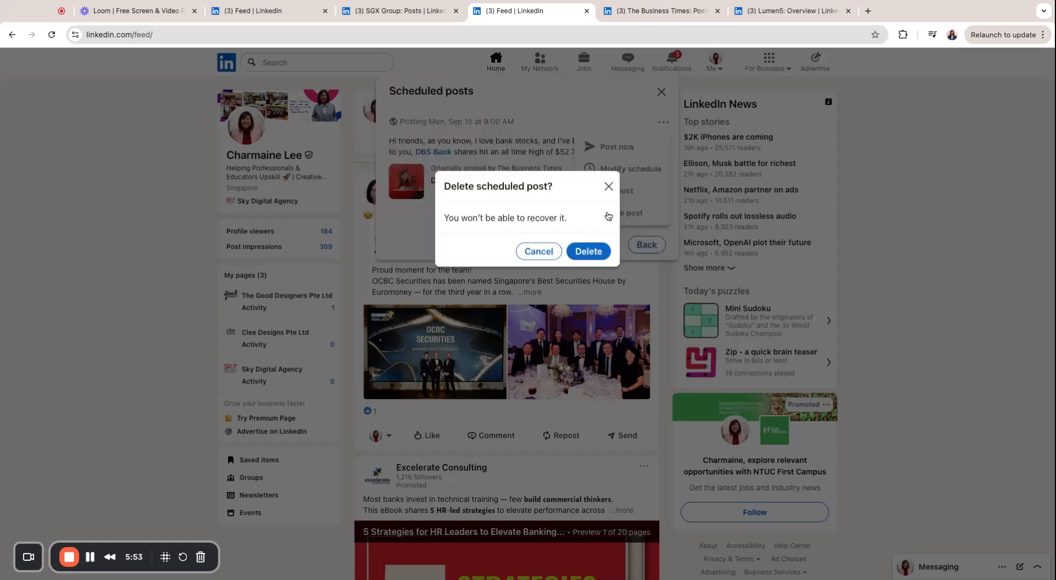
click(587, 254)
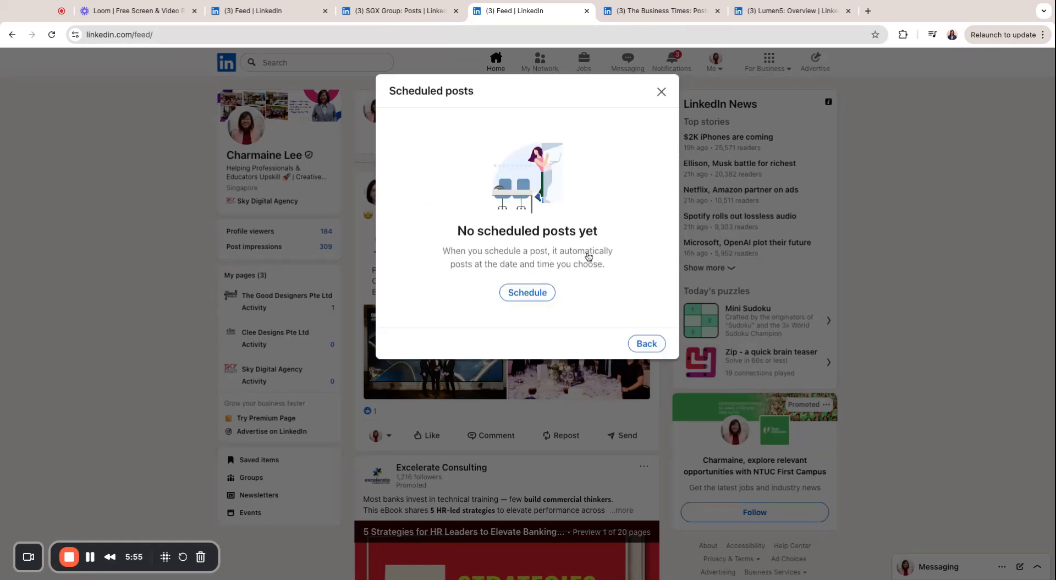
click(661, 92)
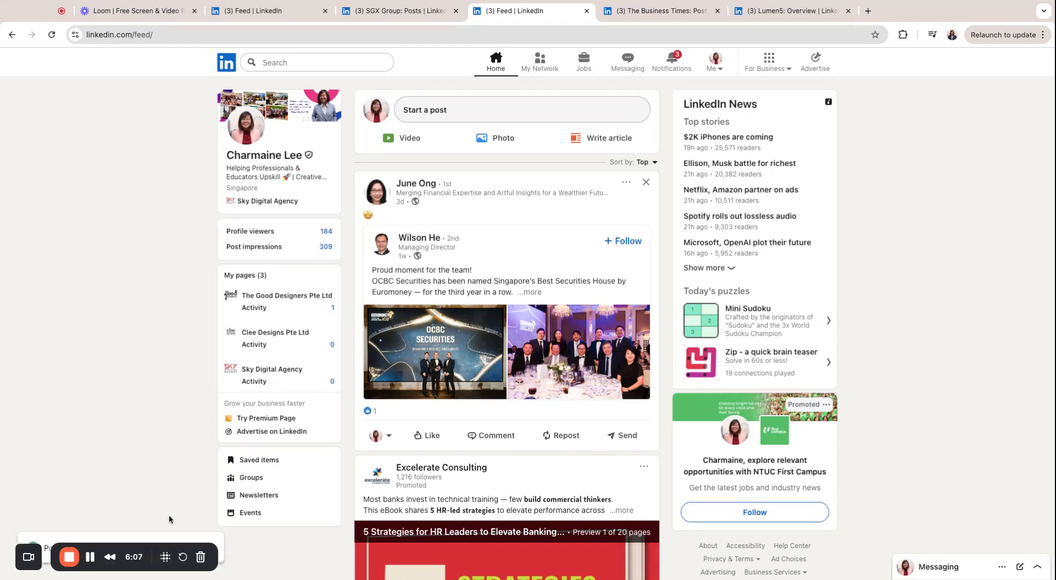
Open Emojipedia in a new tab and search it for contact emojis
key(super+t)
text(emoji)
key(Return)
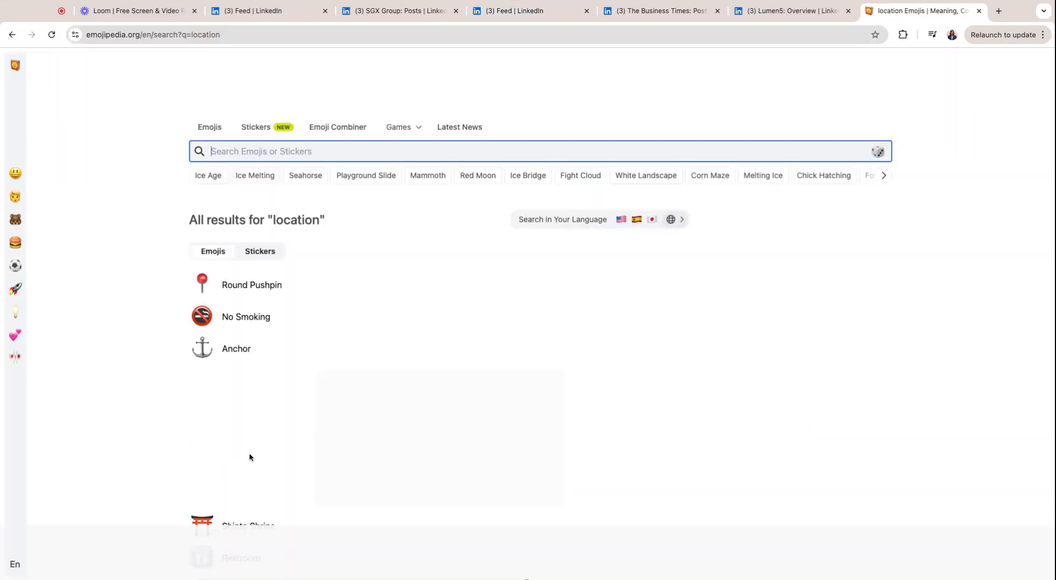
click(63, 172)
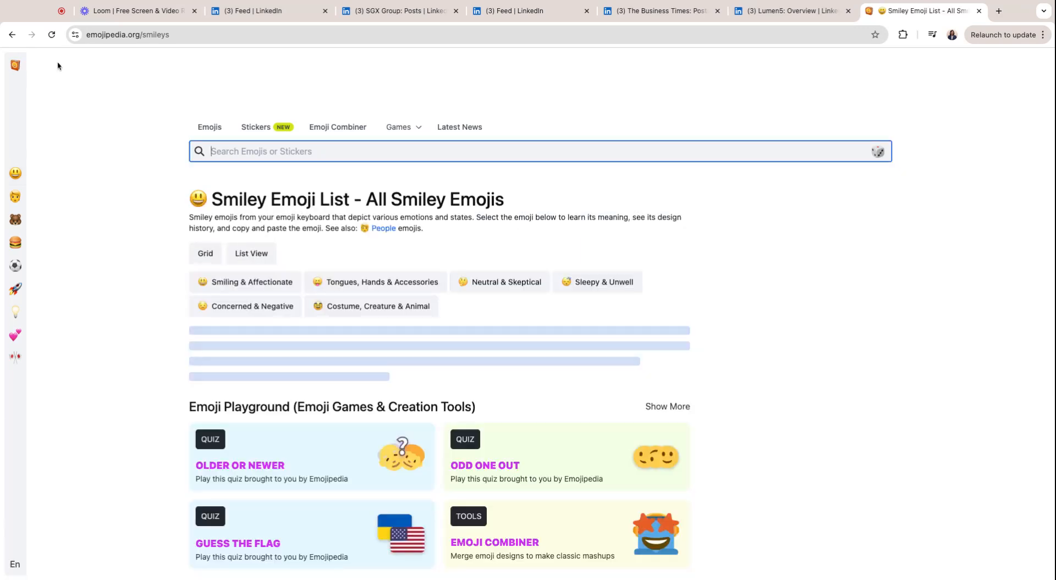
click(15, 65)
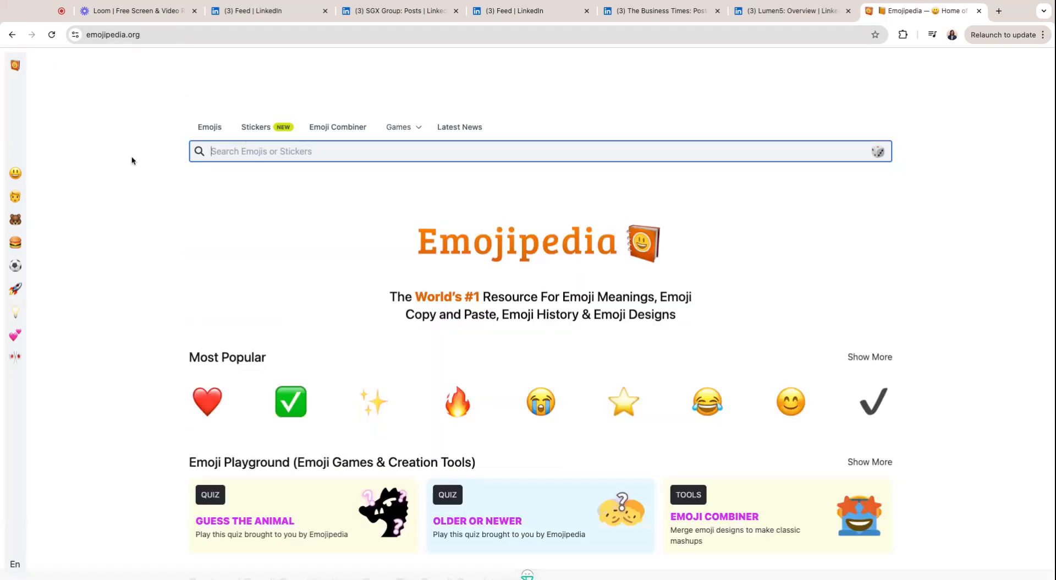
text(dontact)
key(Return)
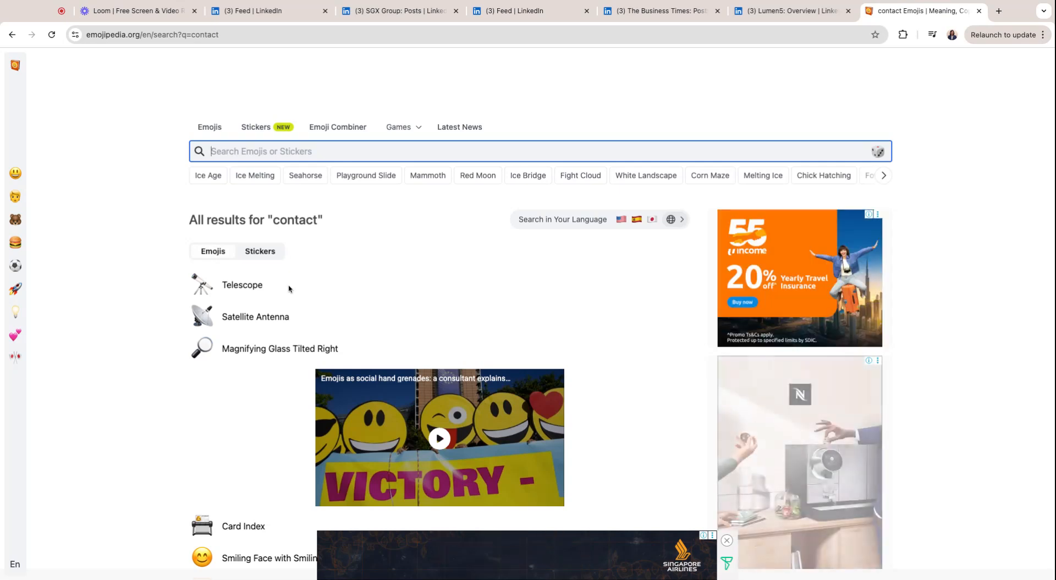
scroll(288, 278, down, 5)
scroll(289, 289, down, 5)
Search 'phone', copy the Telephone emoji, and return to the SGX Group tab
click(274, 147)
text(phone)
key(Return)
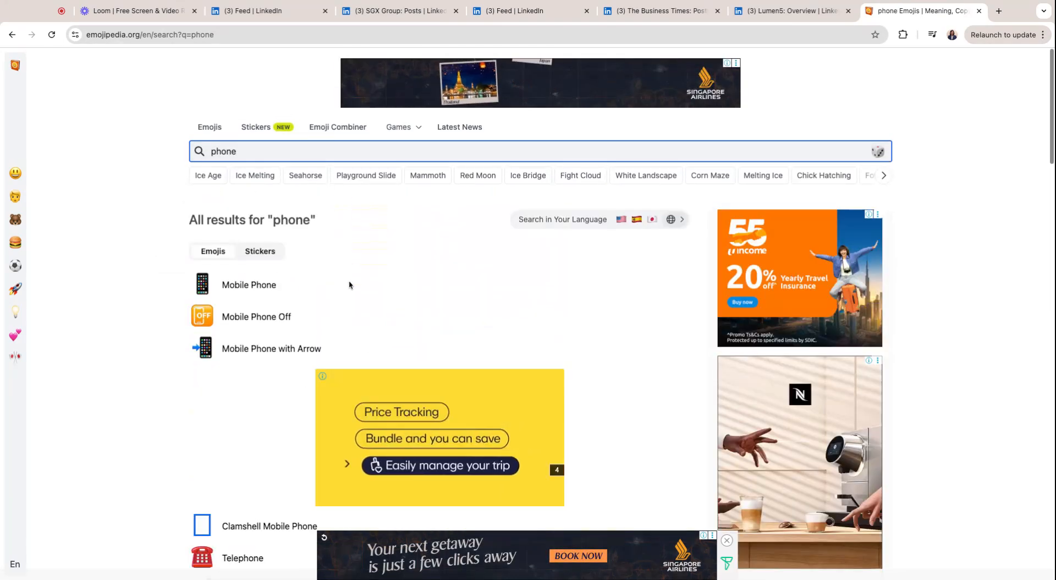
scroll(258, 316, down, 4)
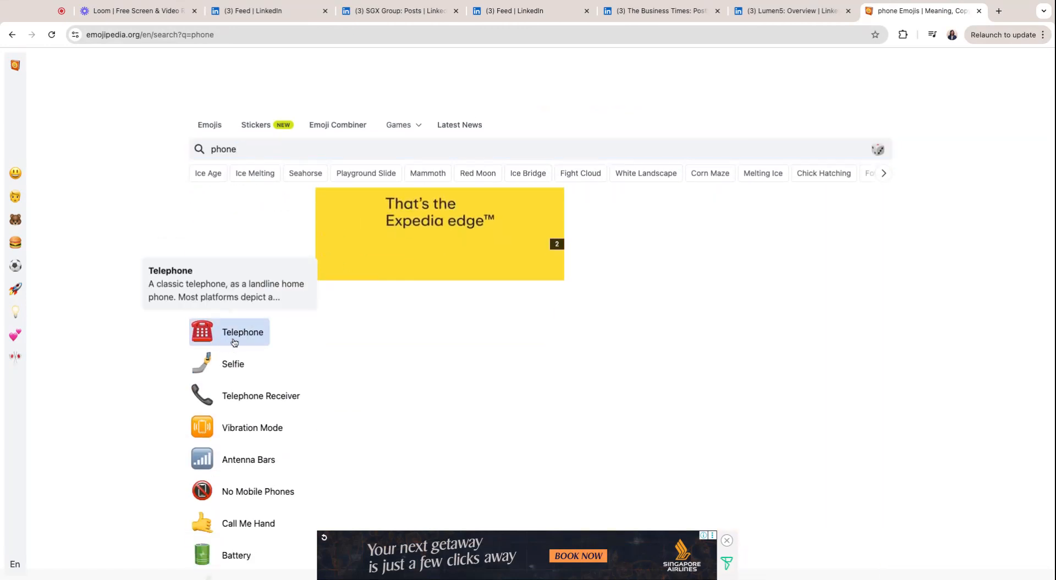
click(245, 344)
click(266, 288)
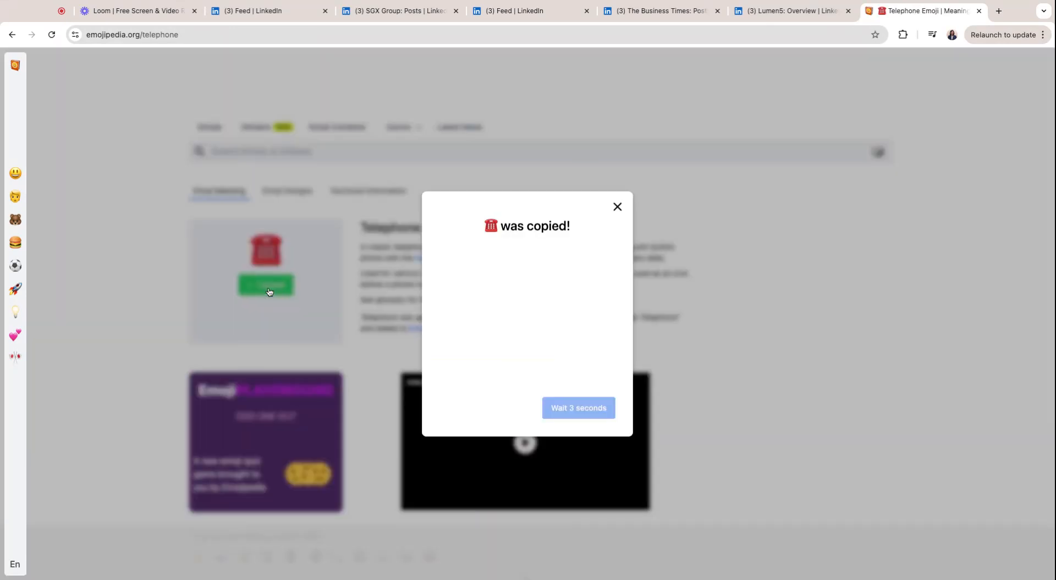
click(412, 12)
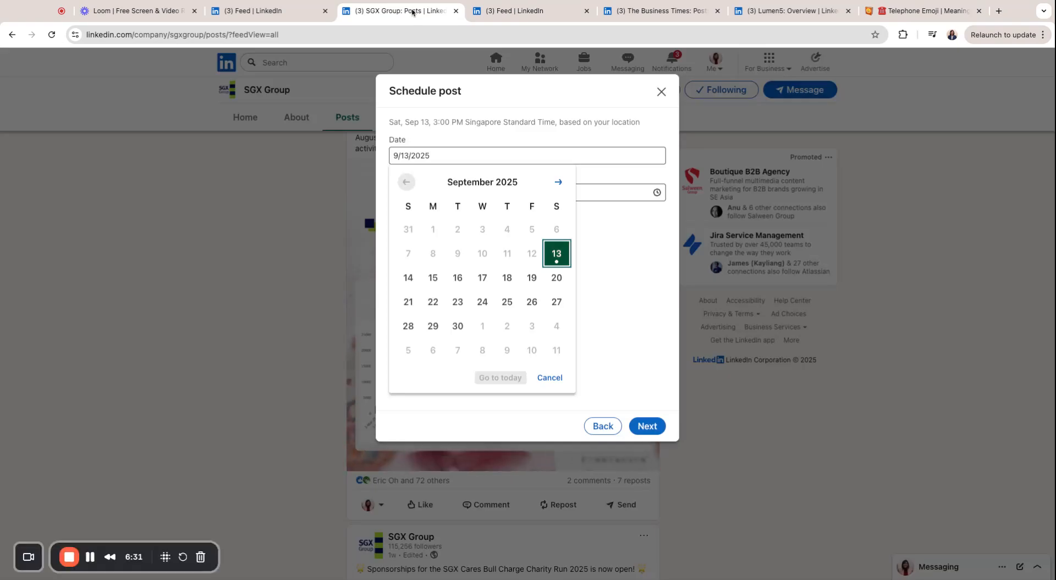
Close the calendar and add a telephone-emoji line with the phone number ending in a colon
click(627, 330)
click(607, 279)
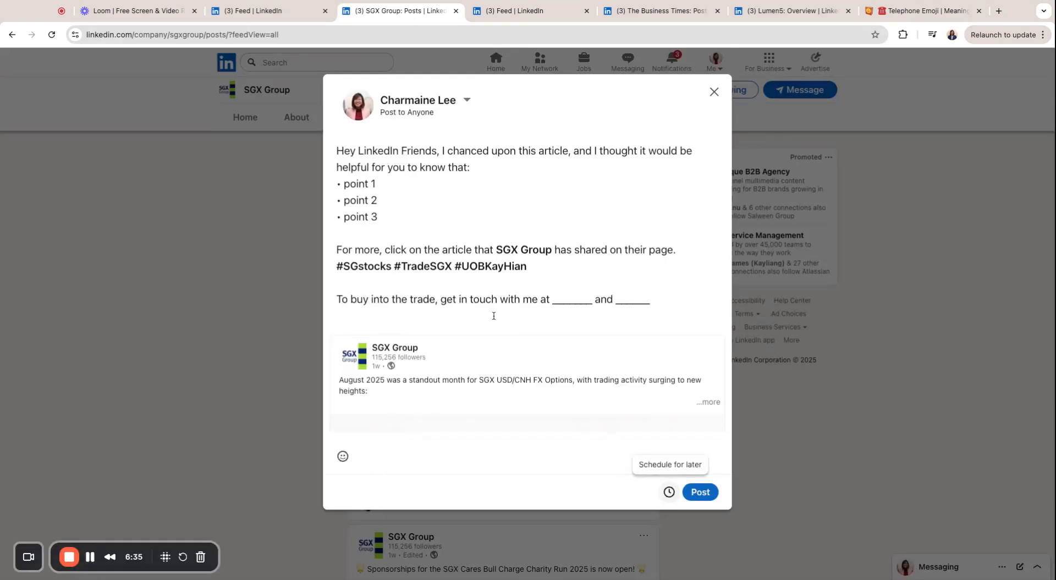
key(ctrl+v)
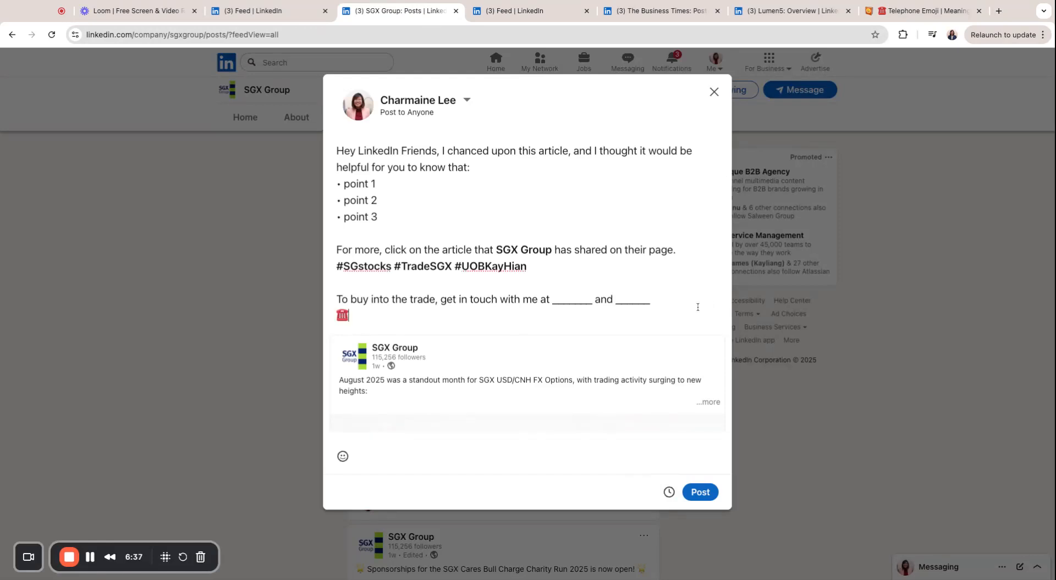
Move the placeholder blanks onto their own line and delete them
key(Return)
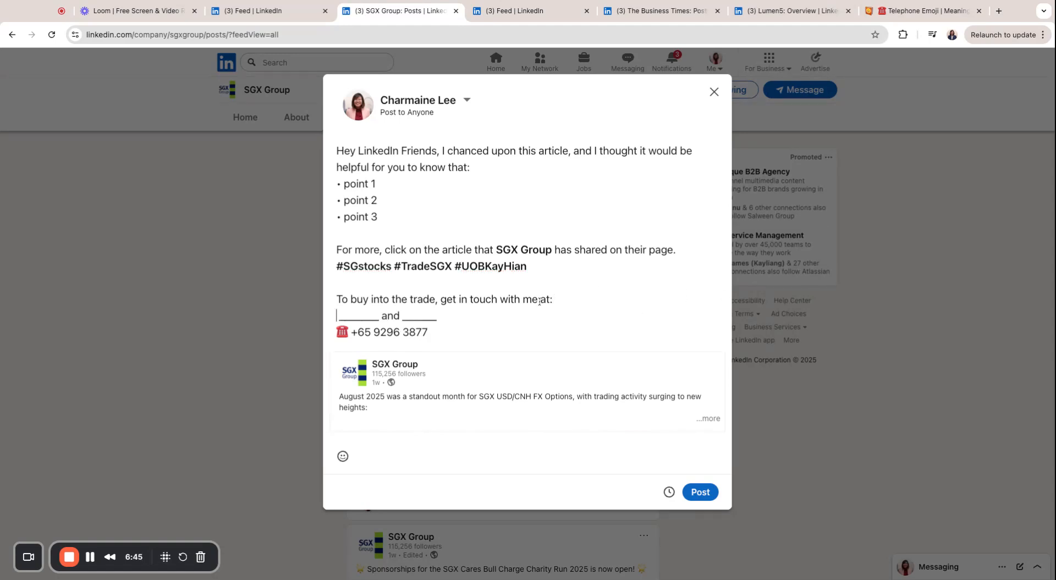
triple_click(451, 315)
key(BackSpace)
In Emojipedia, search 'email' and copy the Incoming Envelope emoji from its page
click(894, 11)
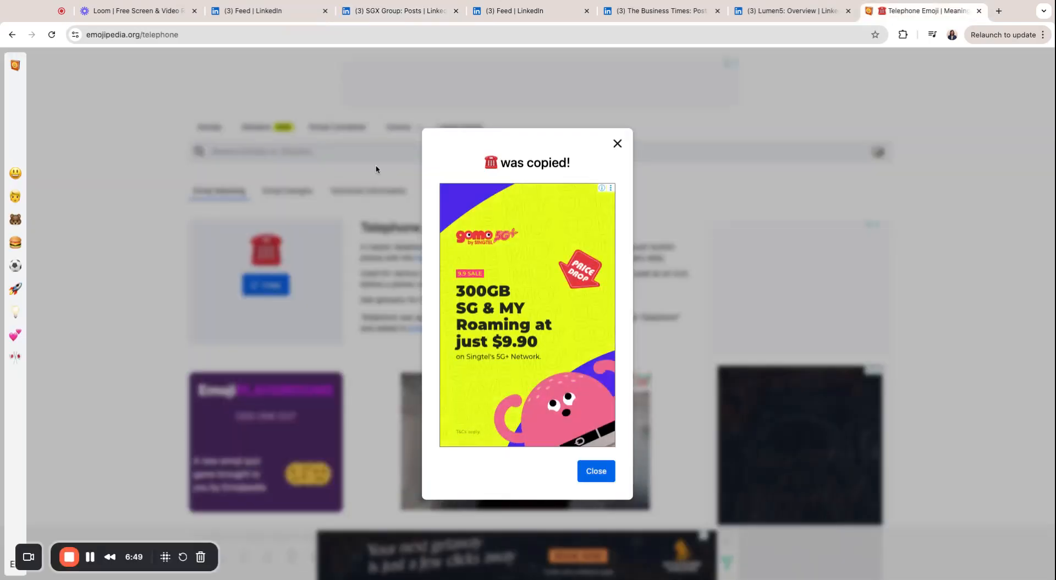
click(618, 144)
click(306, 147)
text(email)
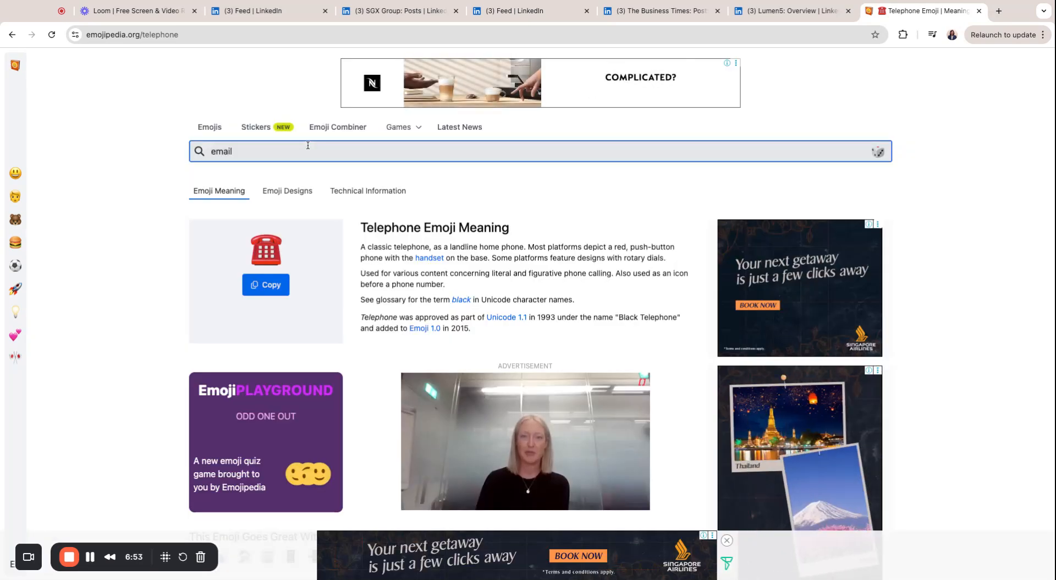
key(Return)
scroll(236, 337, down, 1)
scroll(236, 342, down, 3)
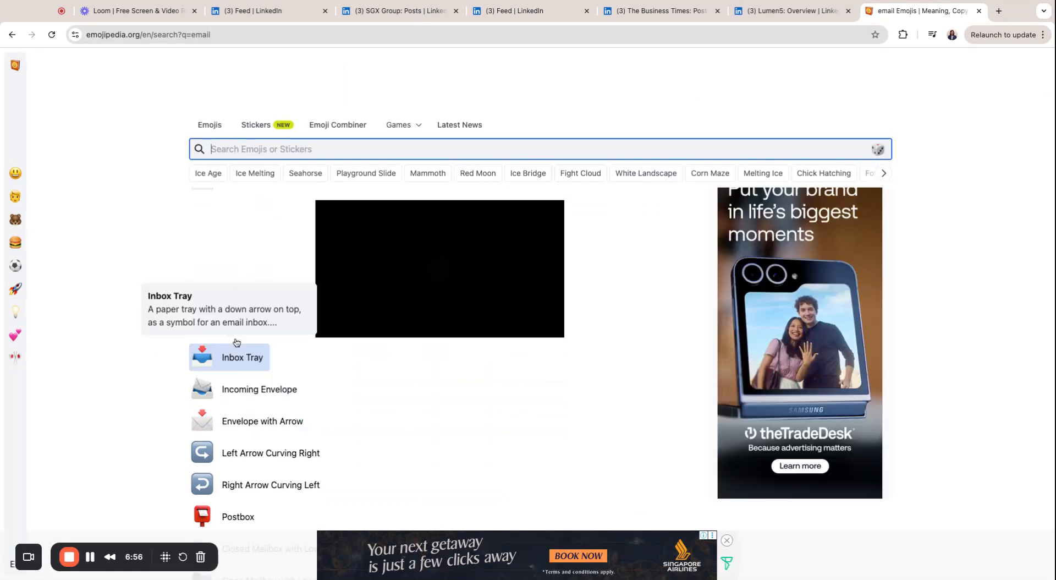
click(242, 392)
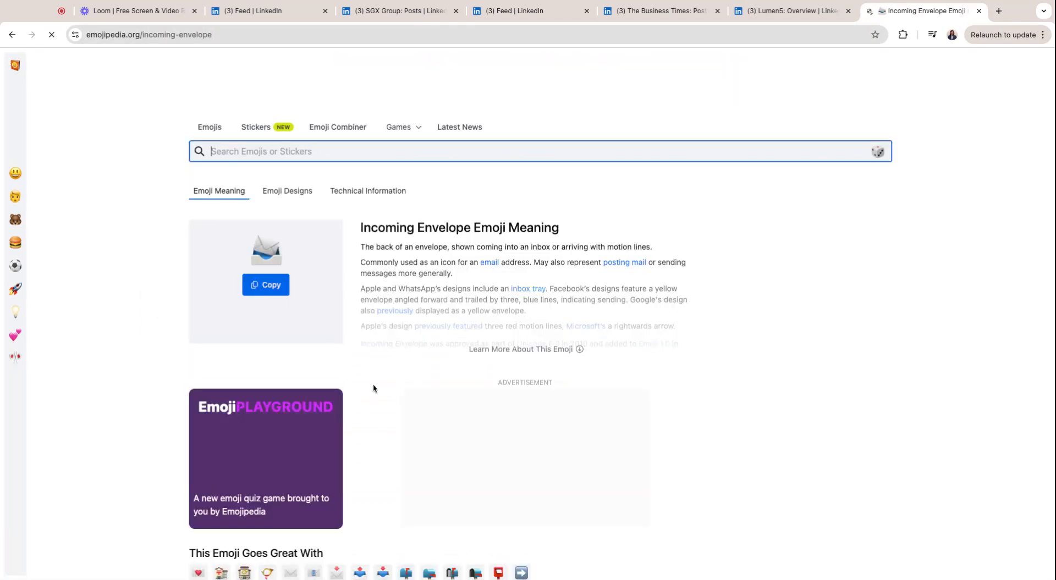
click(268, 285)
Paste the envelope emoji on the empty line above the phone line, followed by the contact e-mail address
click(460, 16)
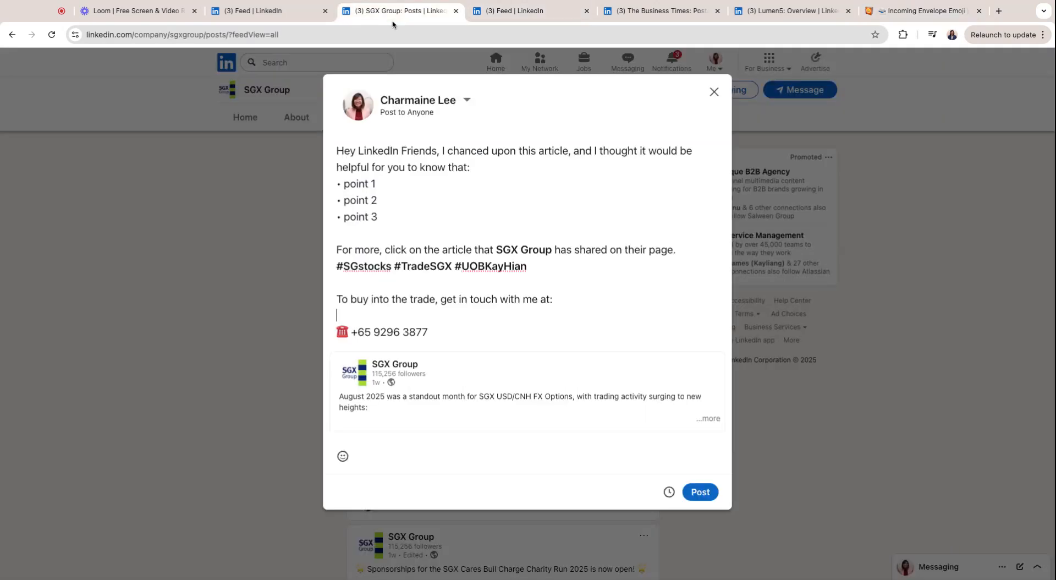
key(ctrl+v)
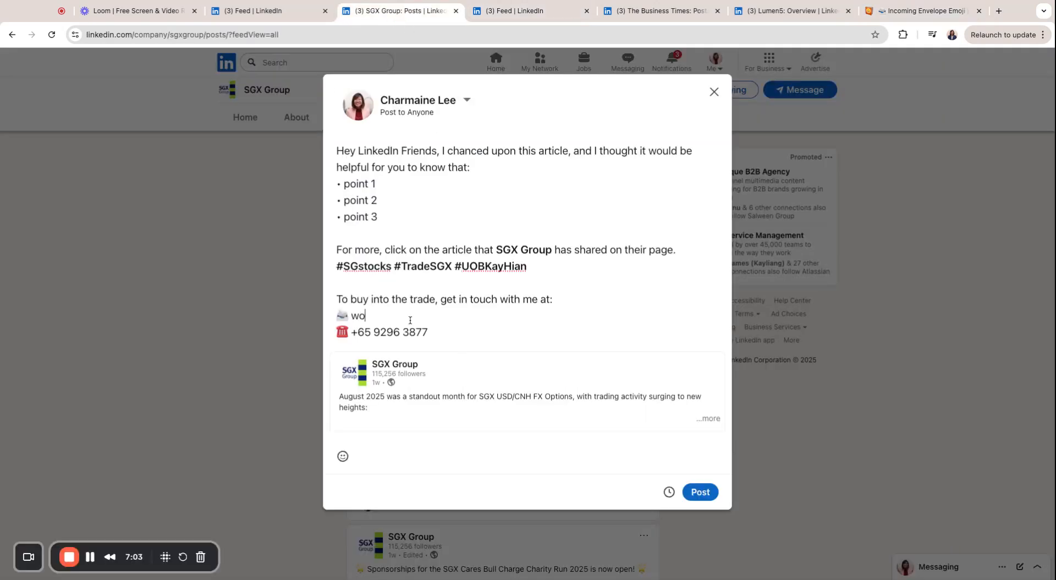
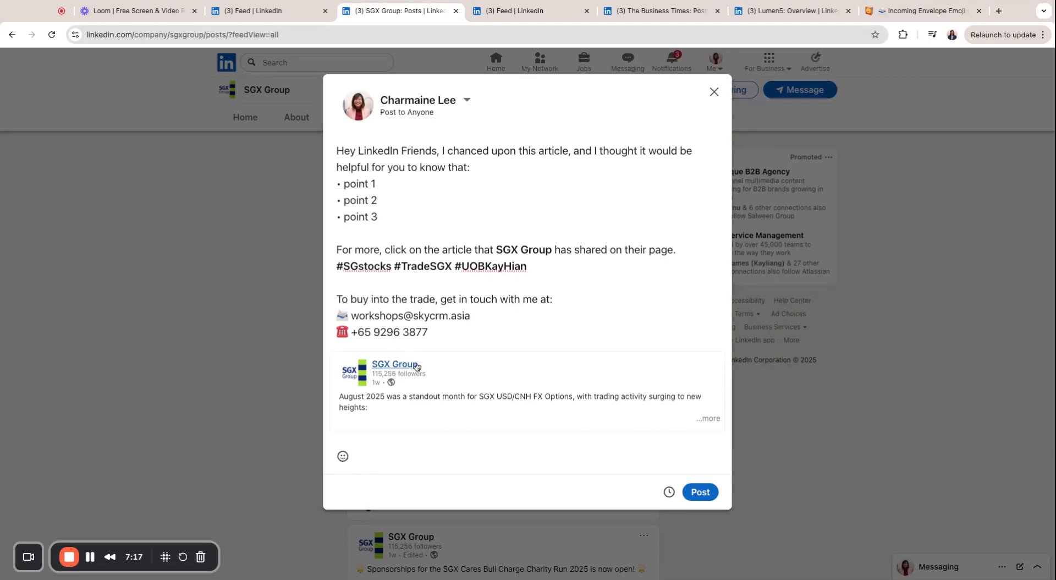
scroll(416, 368, down, 2)
scroll(453, 248, up, 1)
scroll(453, 247, up, 1)
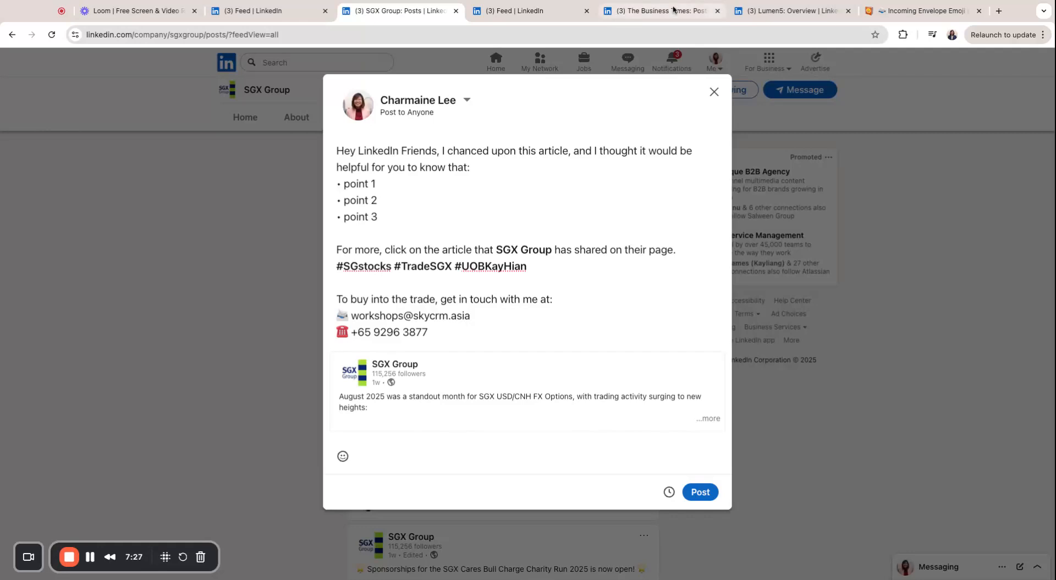
Search LinkedIn for 'pikto' and browse the Piktochart company page
click(798, 17)
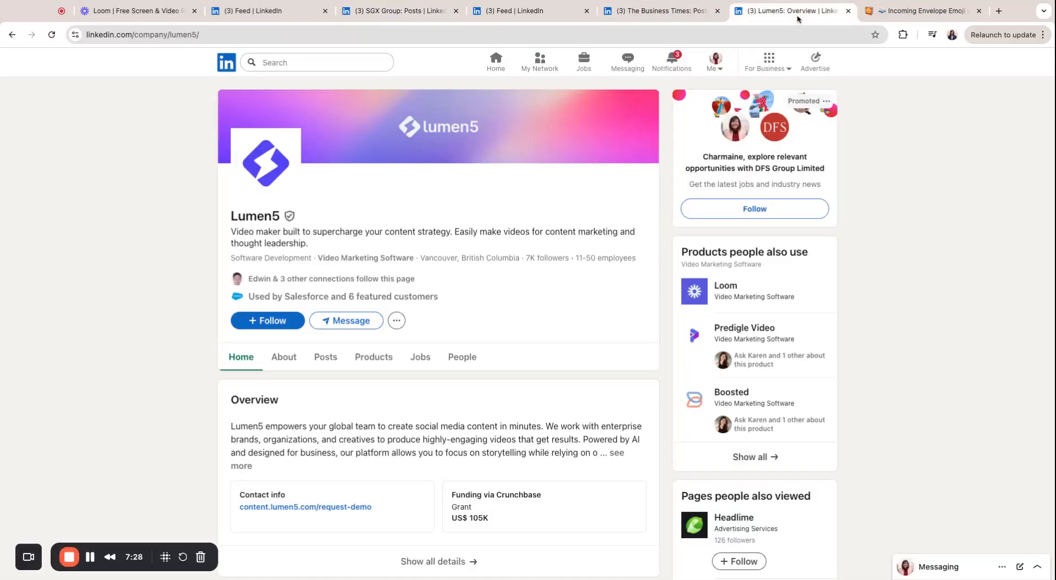
click(664, 13)
click(357, 61)
text(pikto)
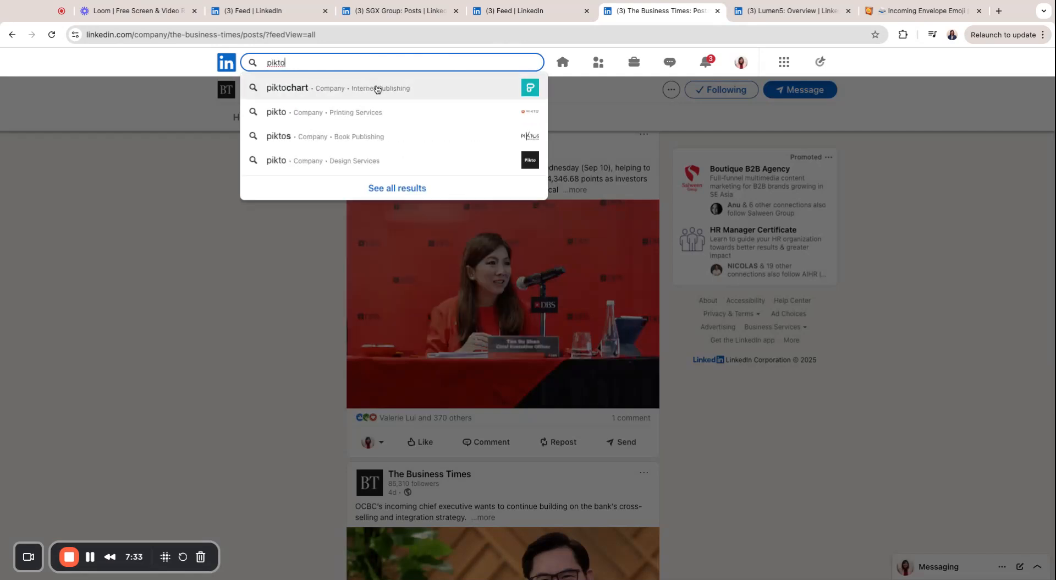
click(378, 90)
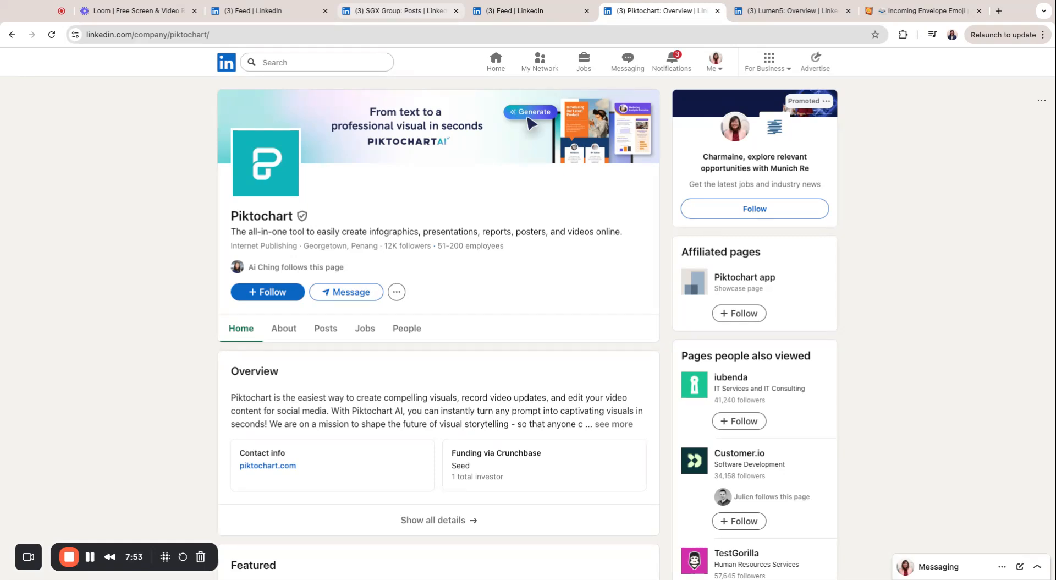
scroll(396, 339, down, 3)
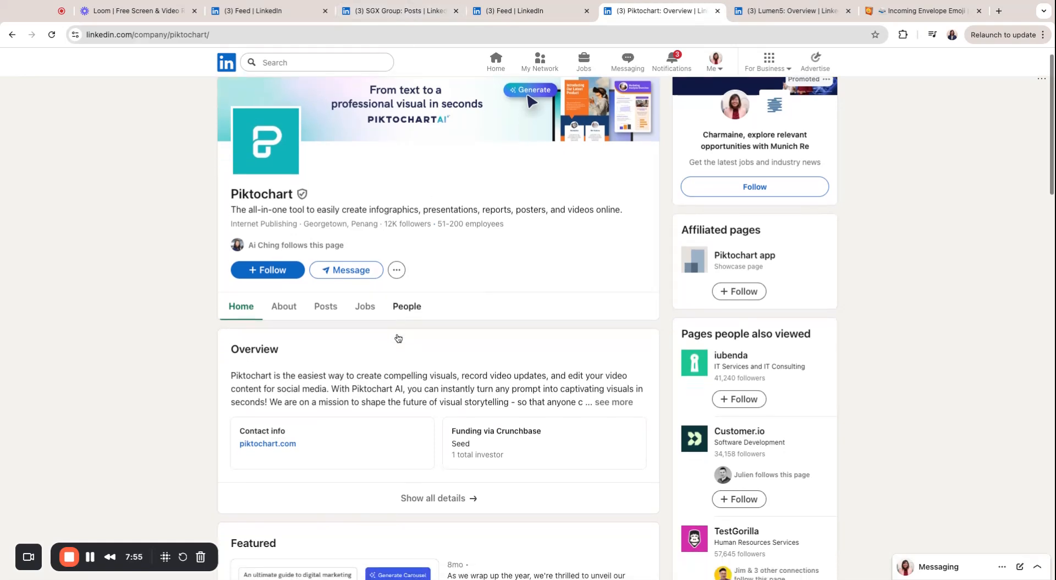
scroll(398, 338, down, 9)
scroll(398, 337, up, 12)
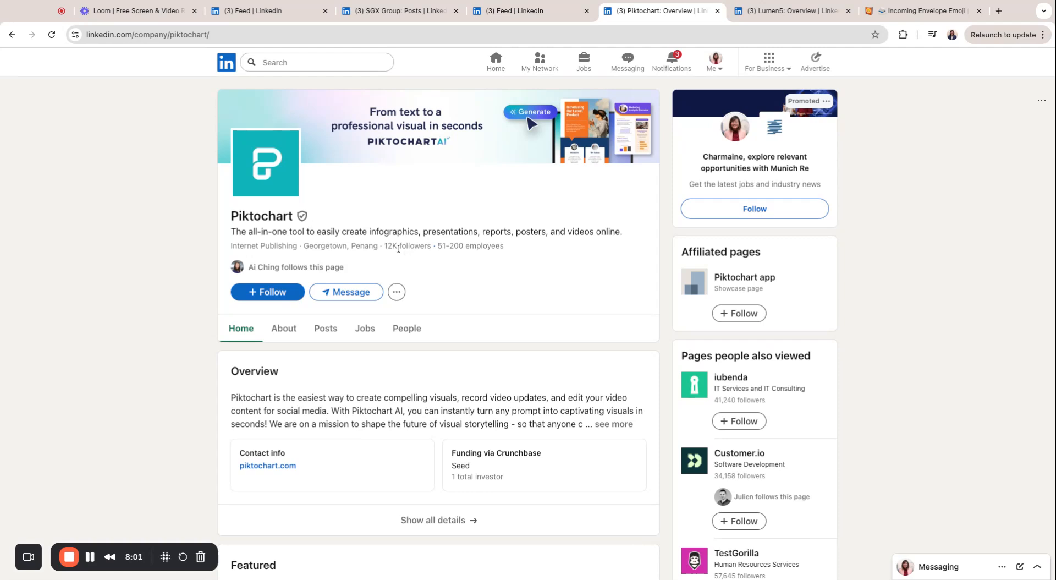
Search LinkedIn for 'canva', open Canva's company page, then return to the SGX Group draft
key(ctrl+Tab)
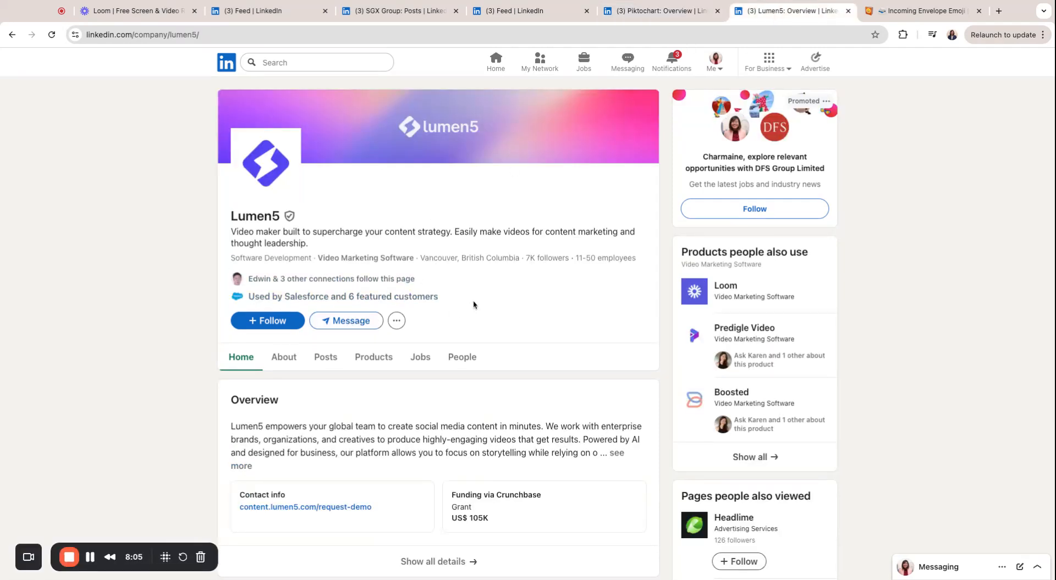
click(515, 11)
click(315, 64)
text(canva)
click(355, 89)
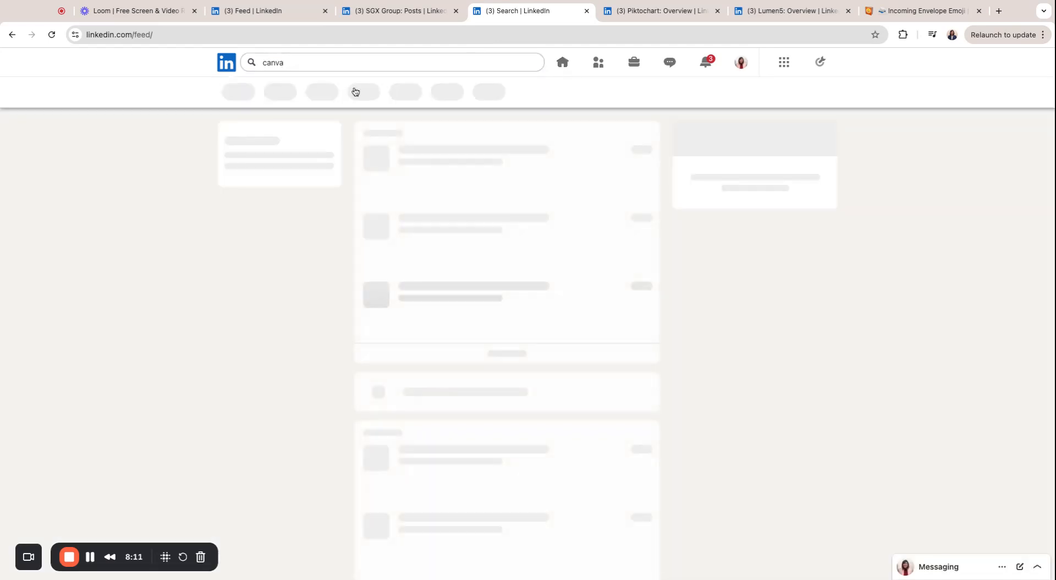
click(389, 154)
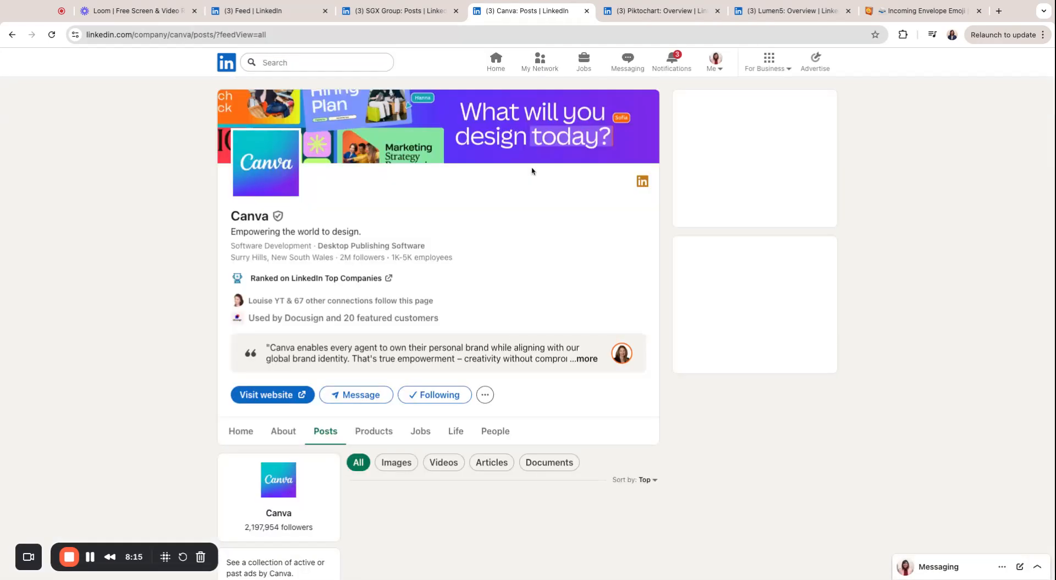
click(368, 20)
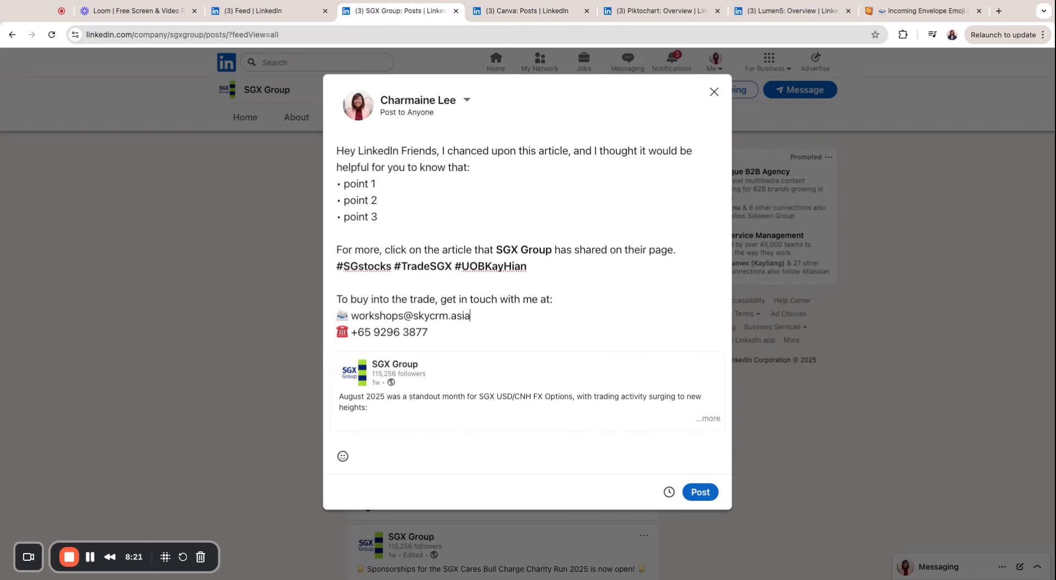
Place the cursor after 'point 3', then switch to the home feed and reload it via the logo
scroll(491, 374, down, 1)
scroll(491, 374, up, 1)
click(453, 216)
click(308, 12)
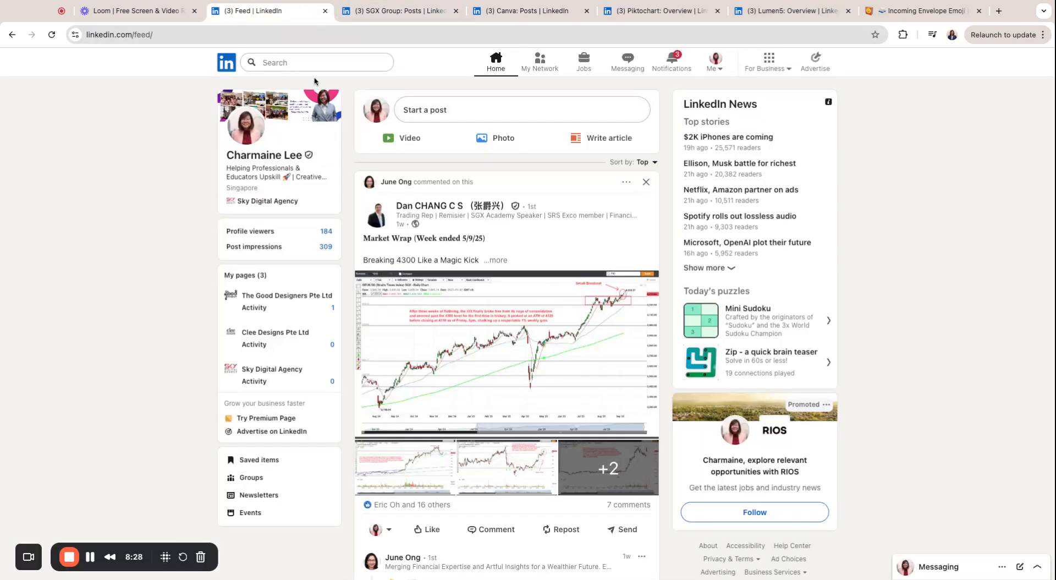
click(222, 62)
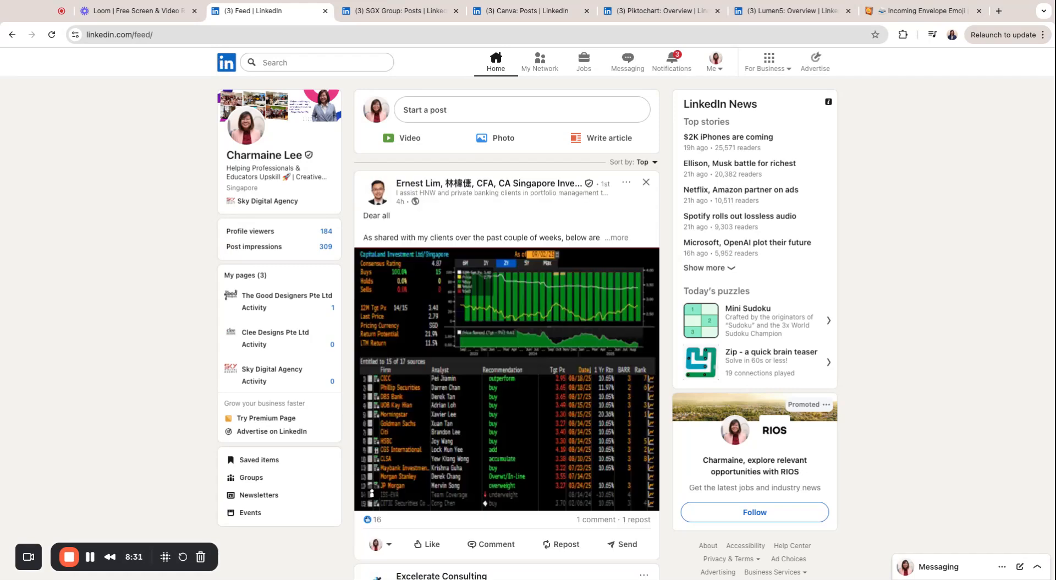